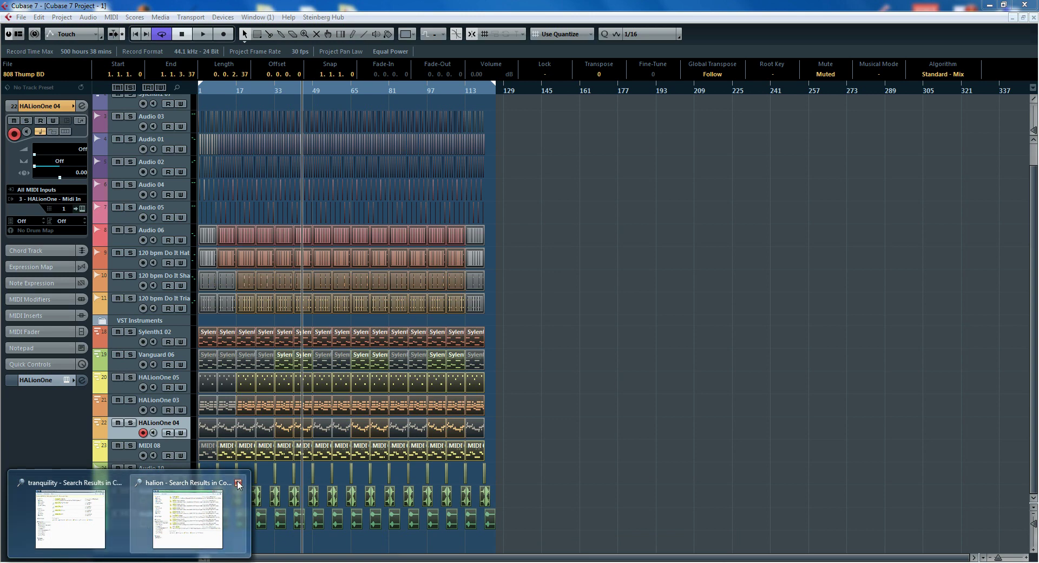
Check the tranquility file search results and the contents of the "tranquility first version" project folder without opening anything
click(56, 516)
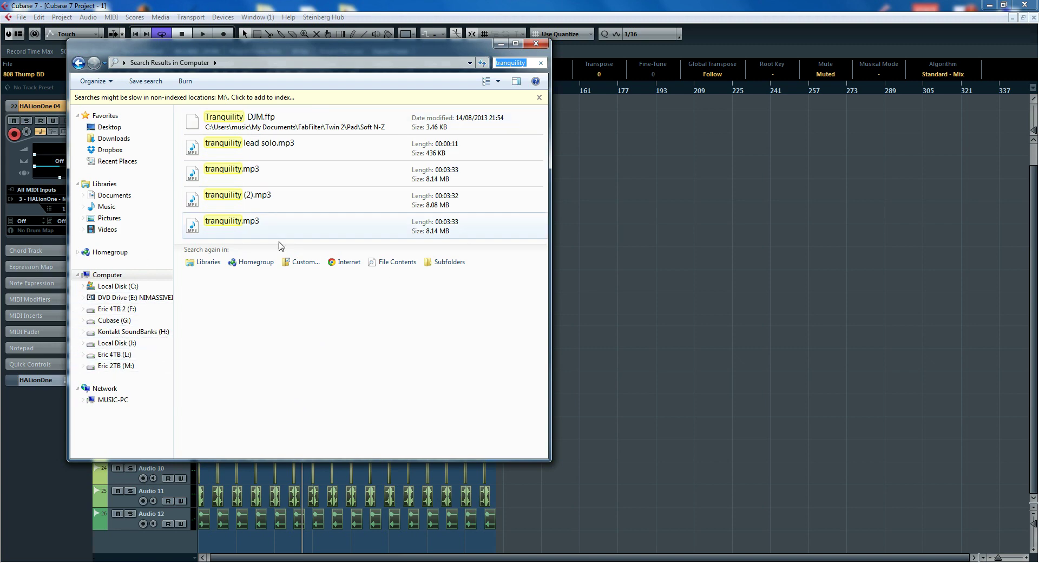
click(654, 330)
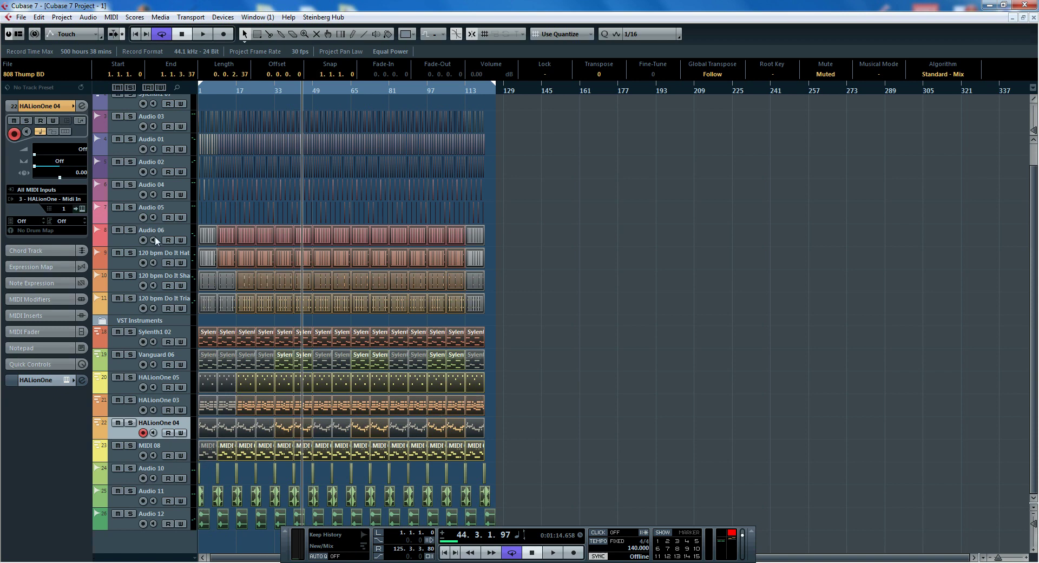
click(20, 17)
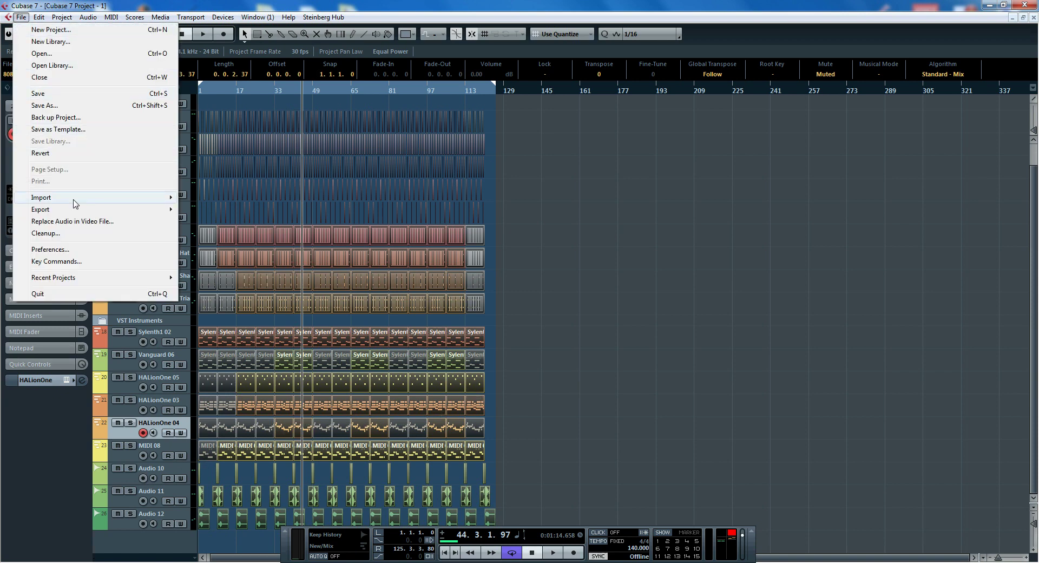
click(82, 57)
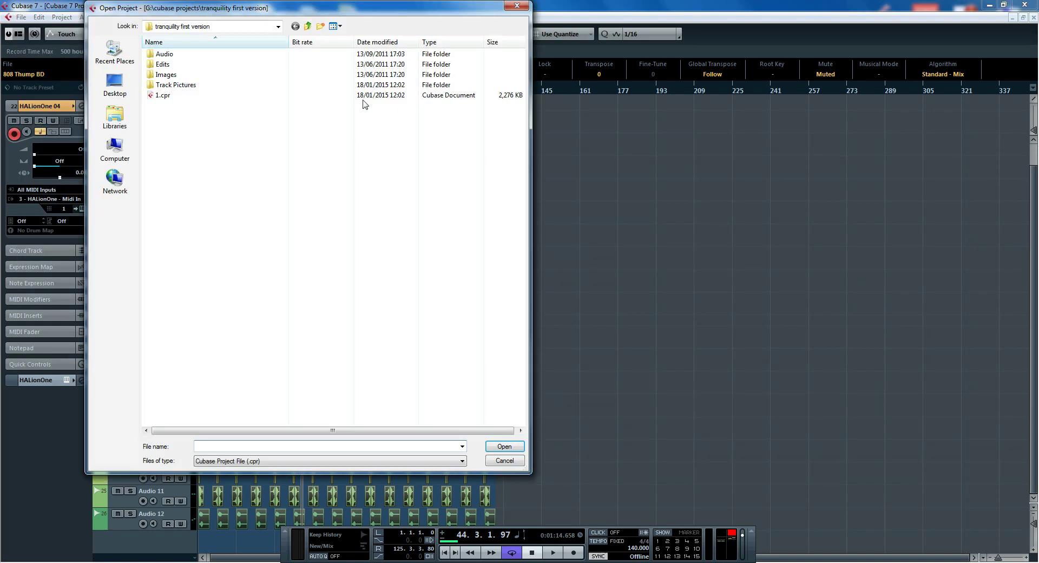
click(517, 464)
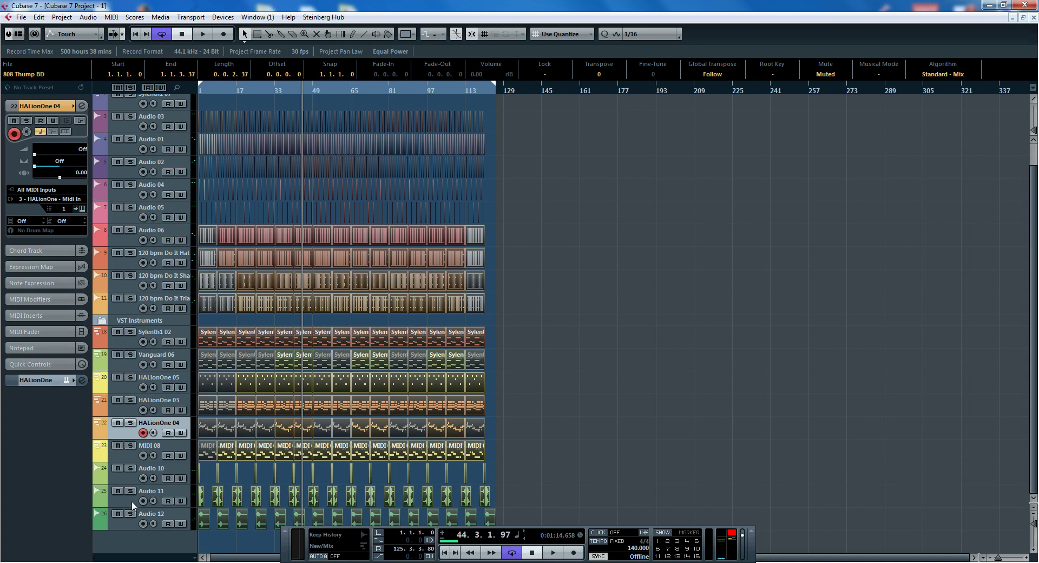
Play the arrangement from the very start of the project with the timeline enlarged
key(Home)
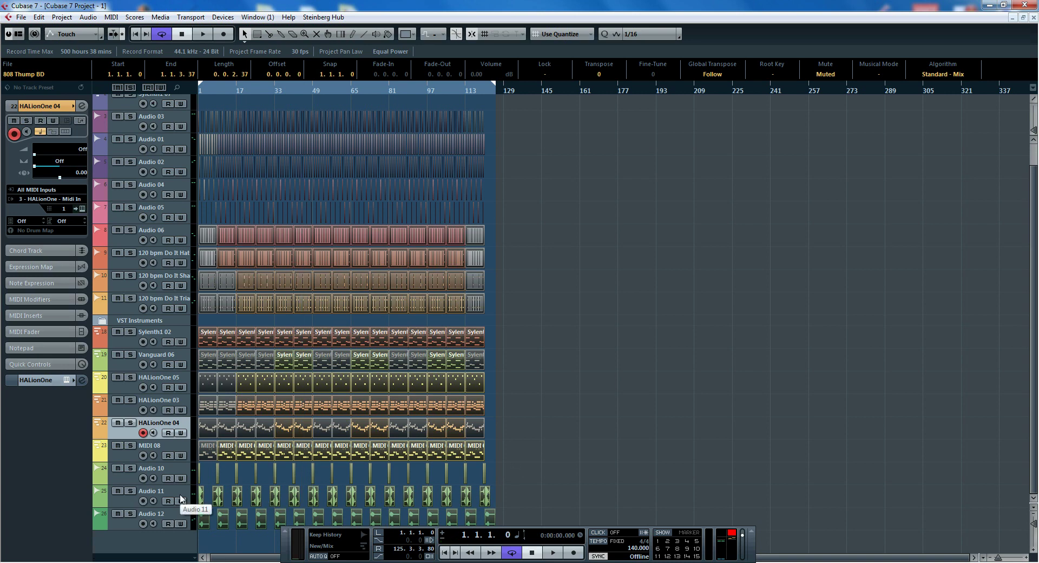
key(h)
key(h)
key(h)
key(h)
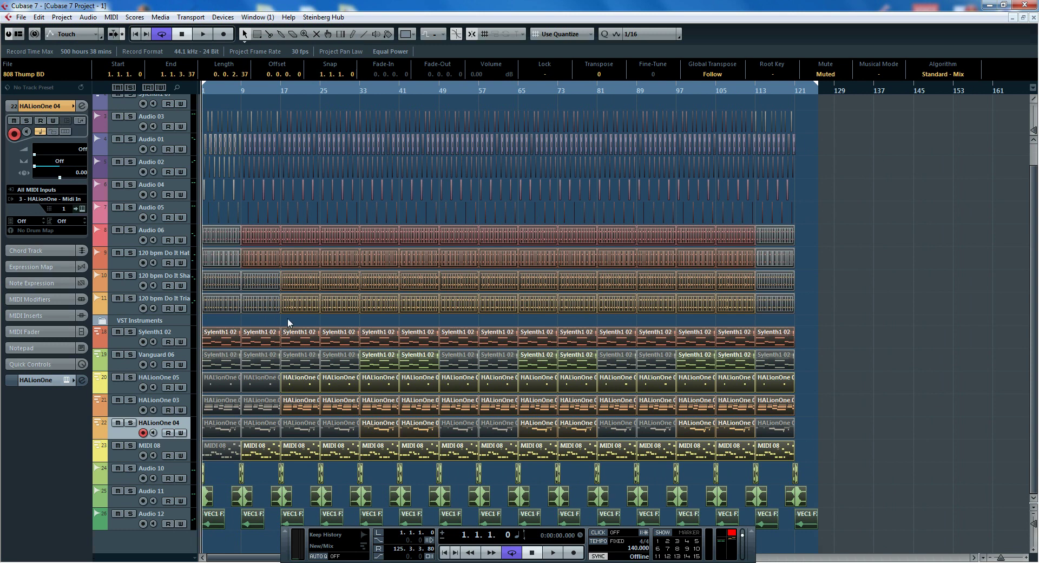
key(space)
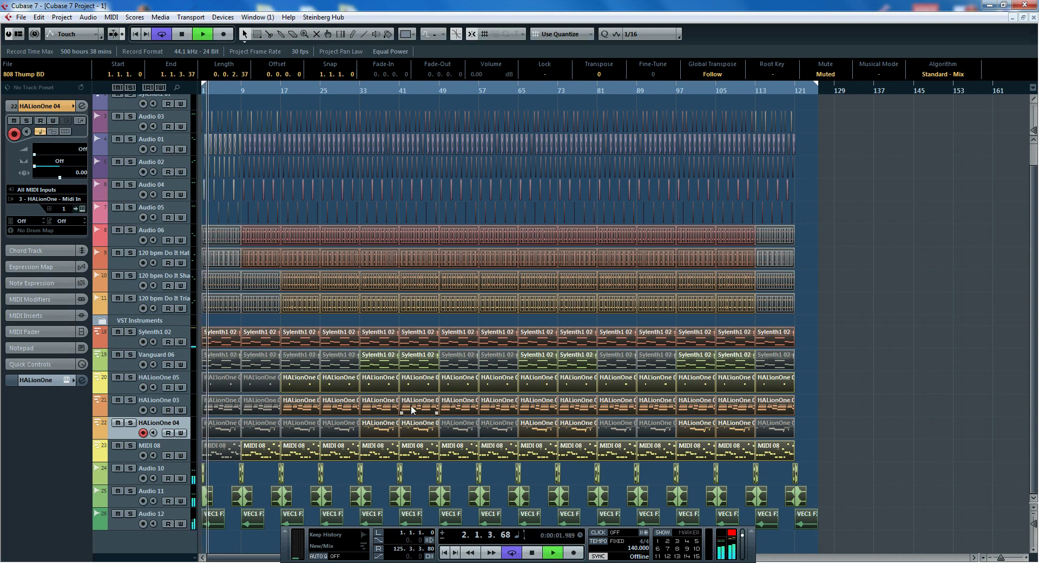
scroll(1036, 304, up, 1)
drag(1036, 304, 1028, 341)
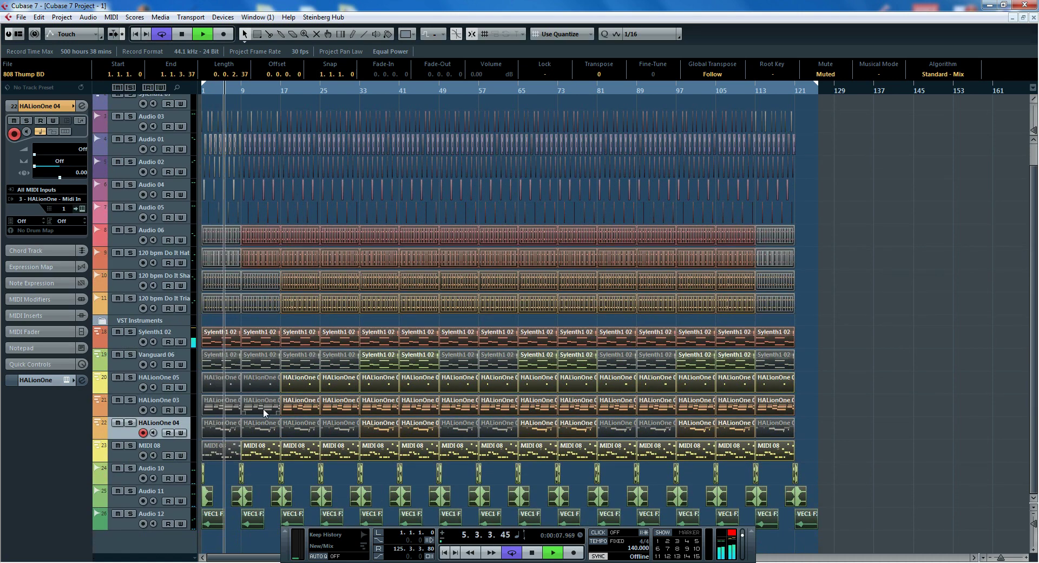
Loop the HALionOne 04 part spanning bars 33 to 41 and play from the loop's start
click(911, 430)
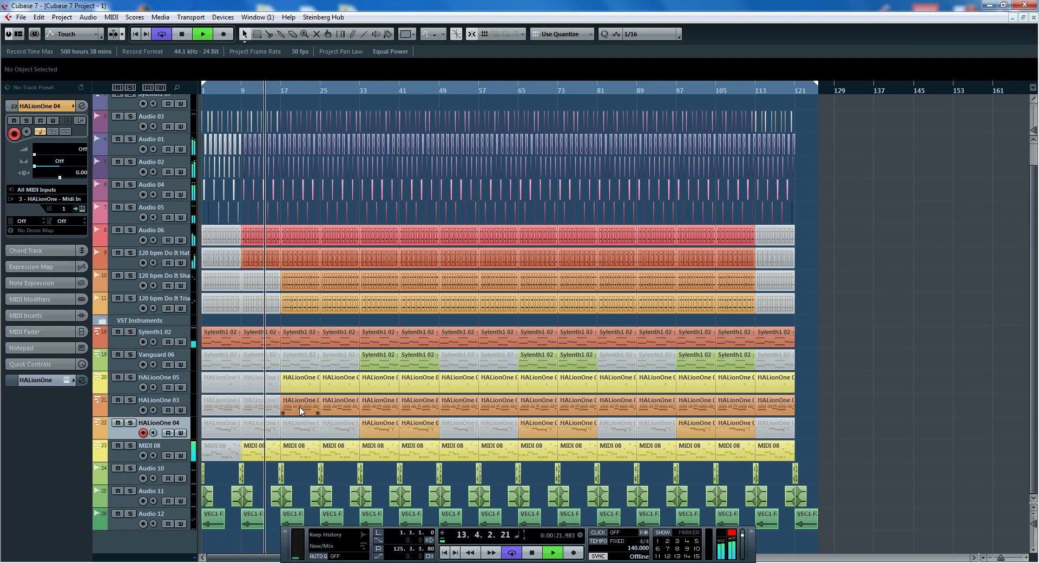
click(360, 87)
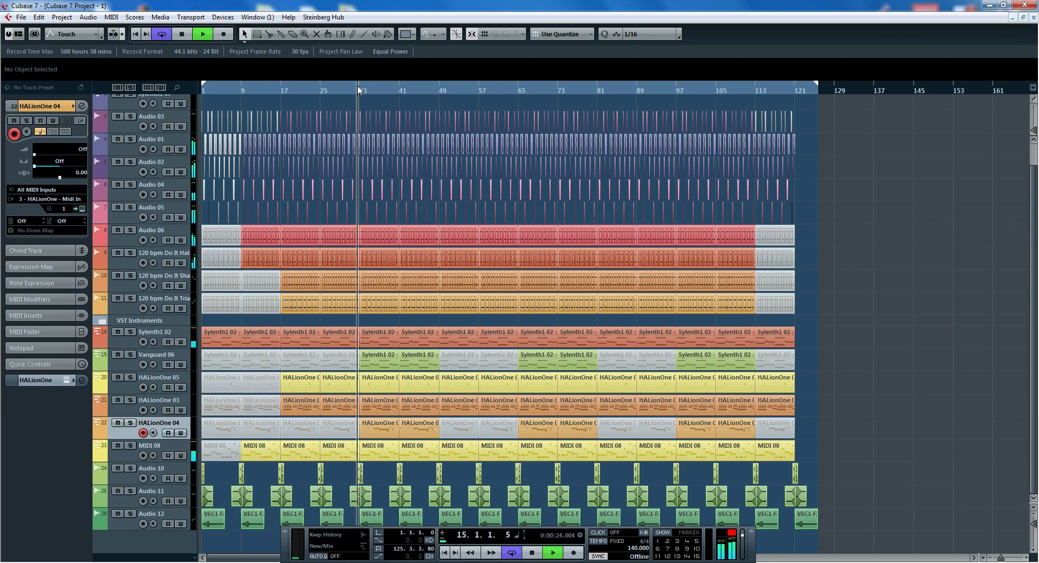
click(383, 432)
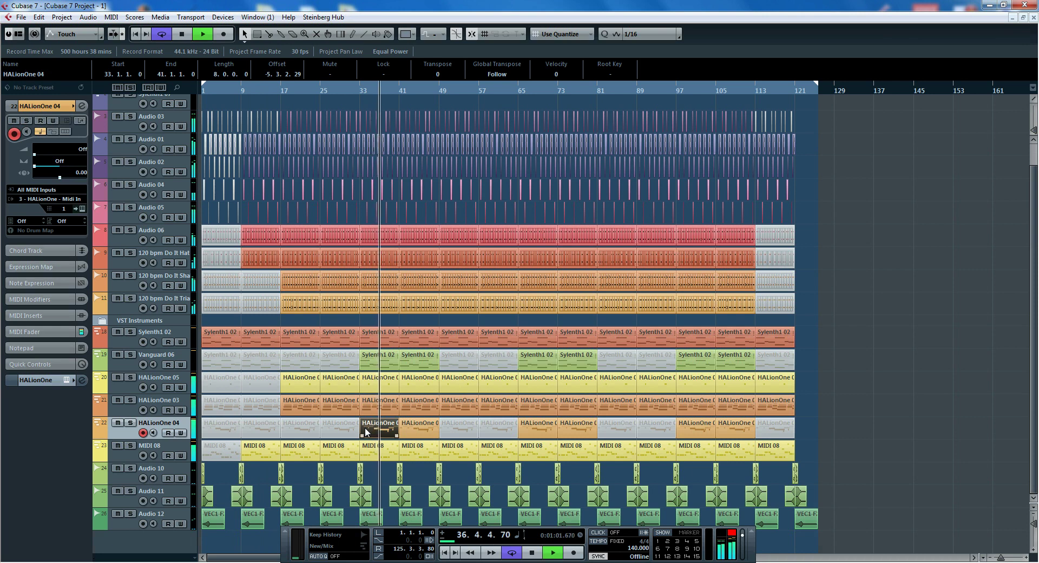
key(p)
key(KP_1)
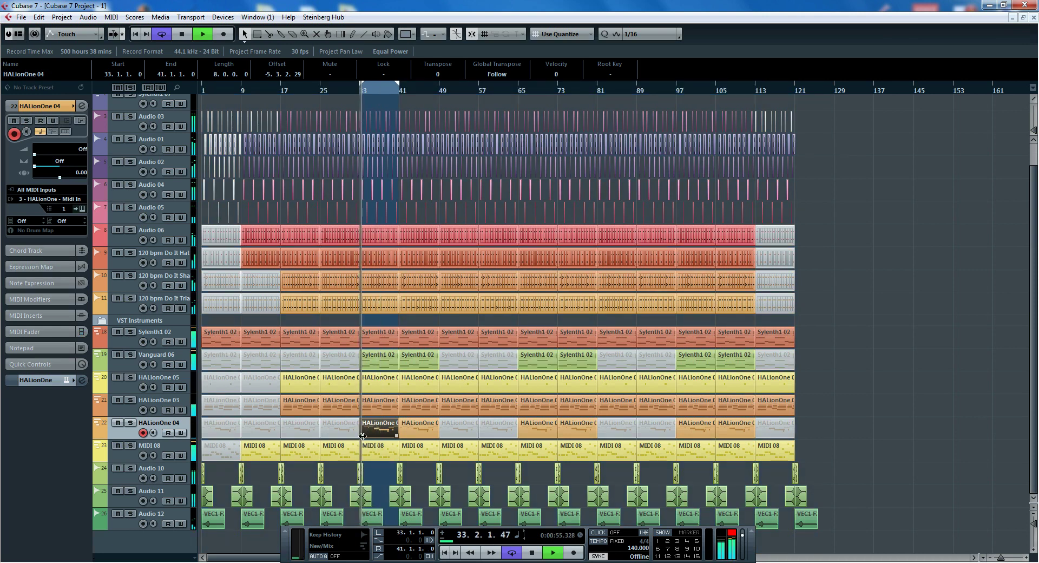
Show more channels in the MixConsole and lower the Stereo Out level to about -2.07 dB
key(F3)
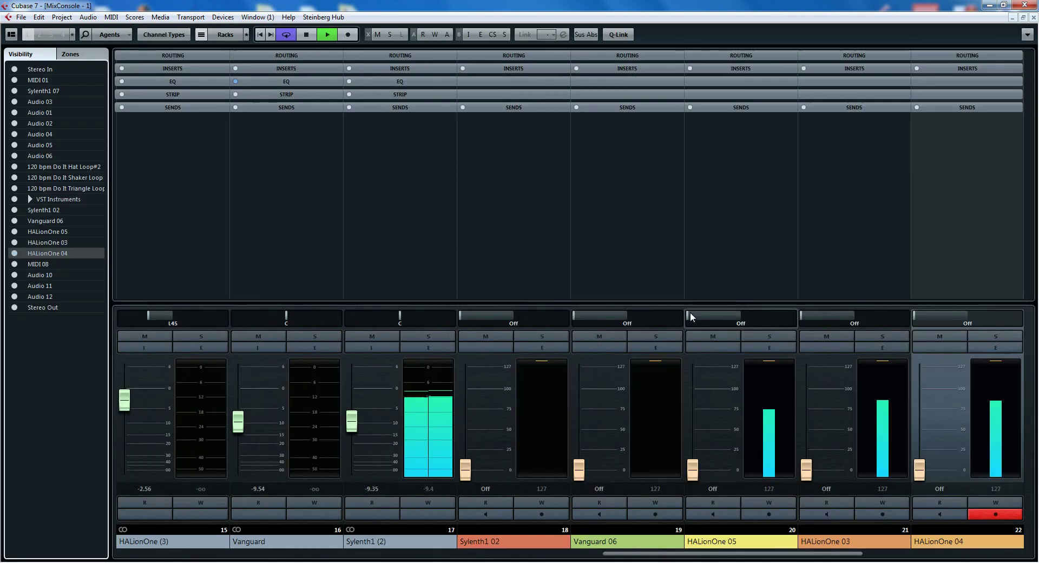
key(g)
key(g)
key(g)
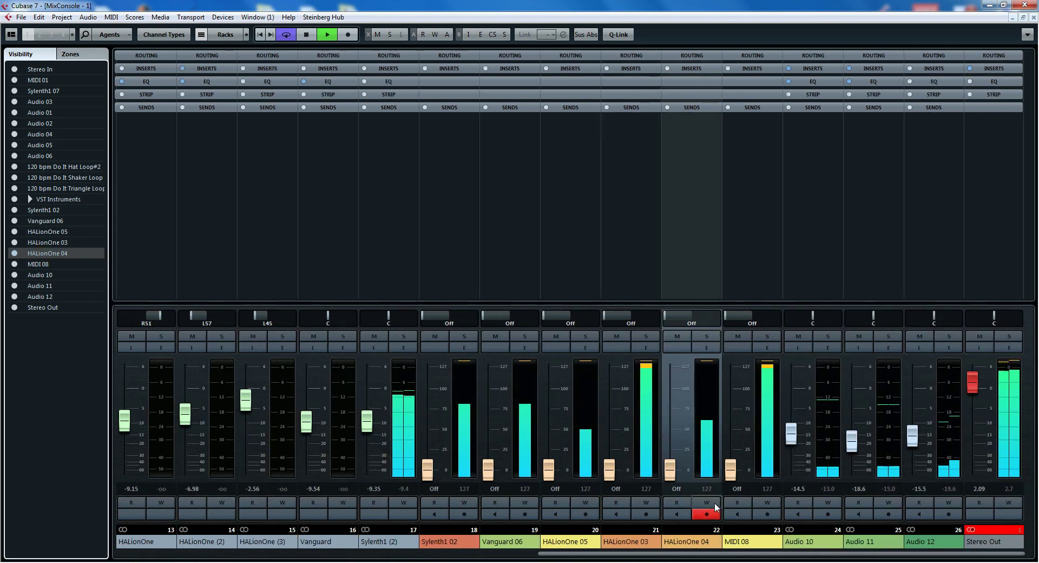
drag(987, 391, 987, 407)
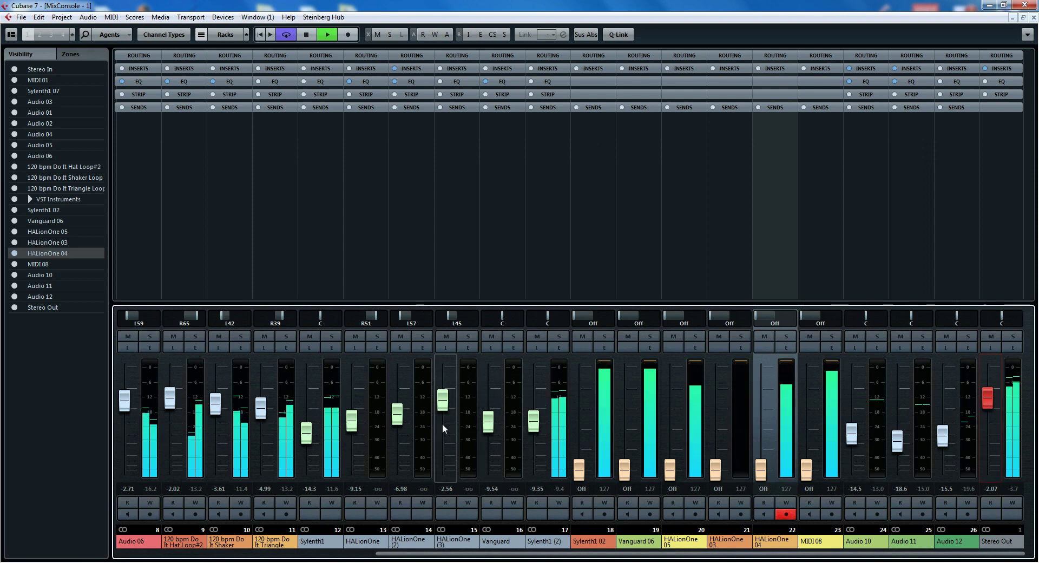
Hide the MIDI channels in the MixConsole and return to the project window
click(158, 35)
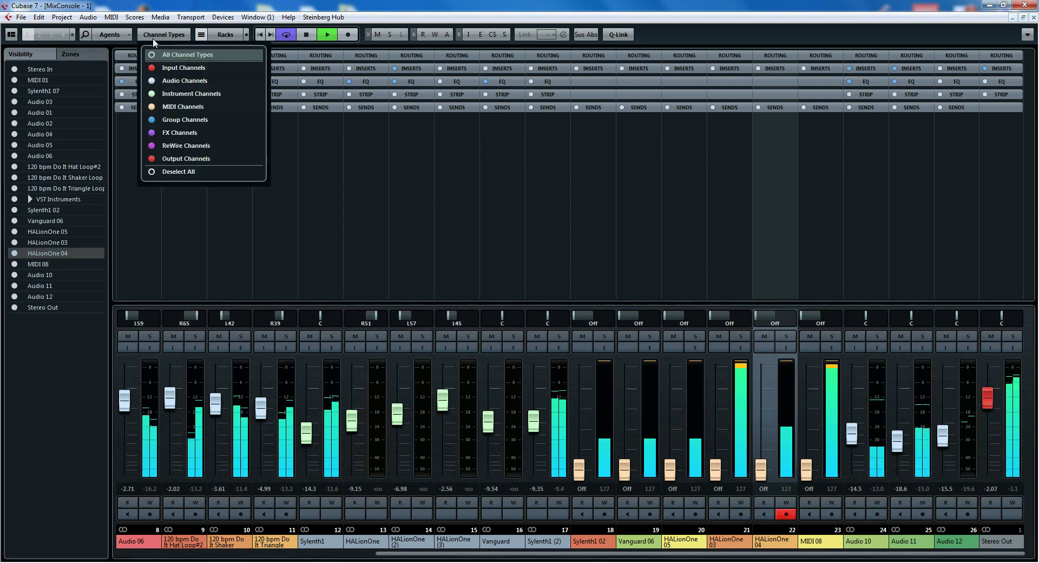
click(155, 107)
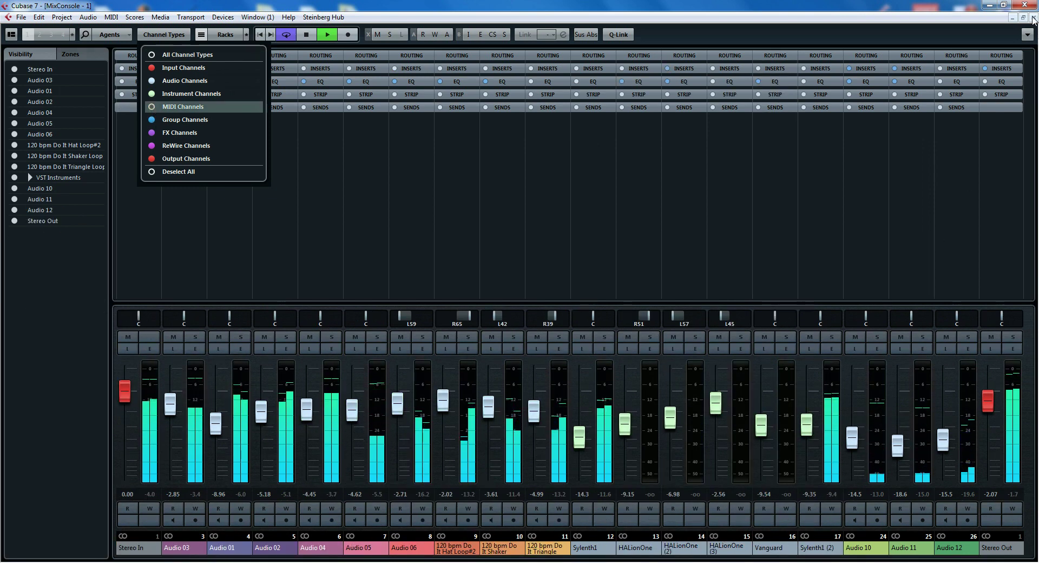
click(1037, 23)
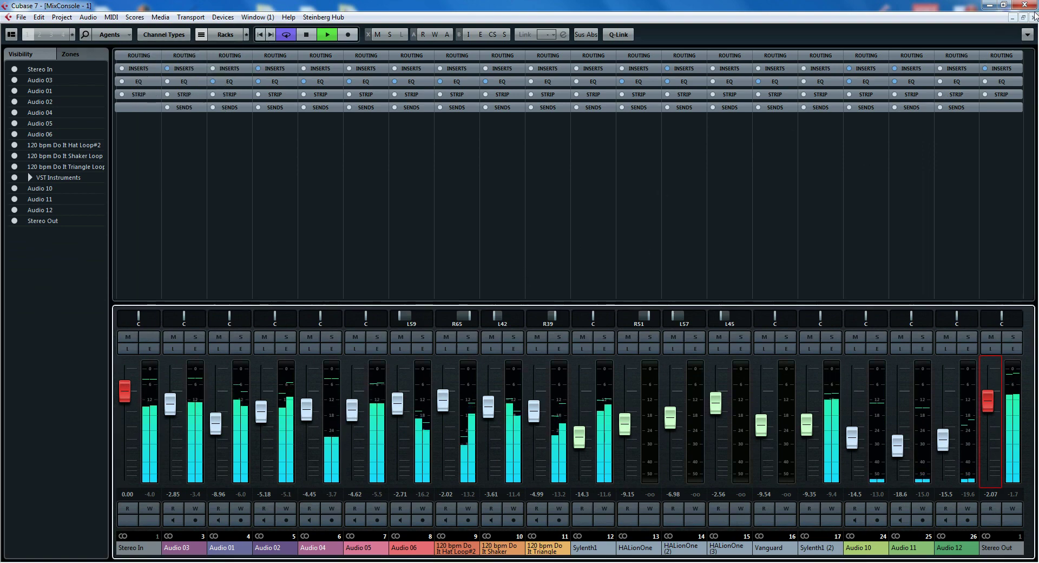
click(1034, 16)
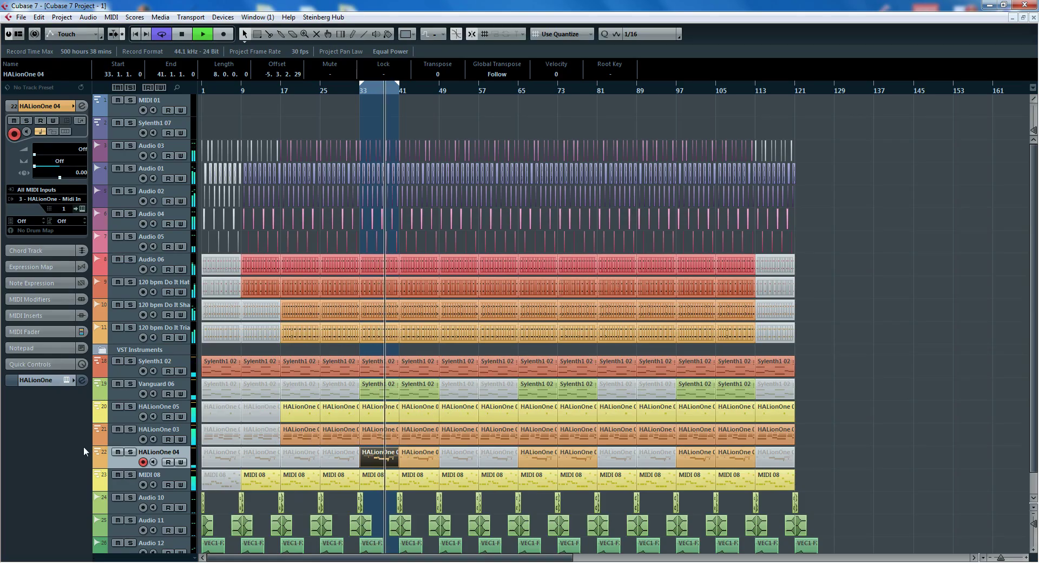
Stop playback and review the loaded VST instruments and the plug-ins available for slot 7 without loading one
scroll(210, 427, down, 1)
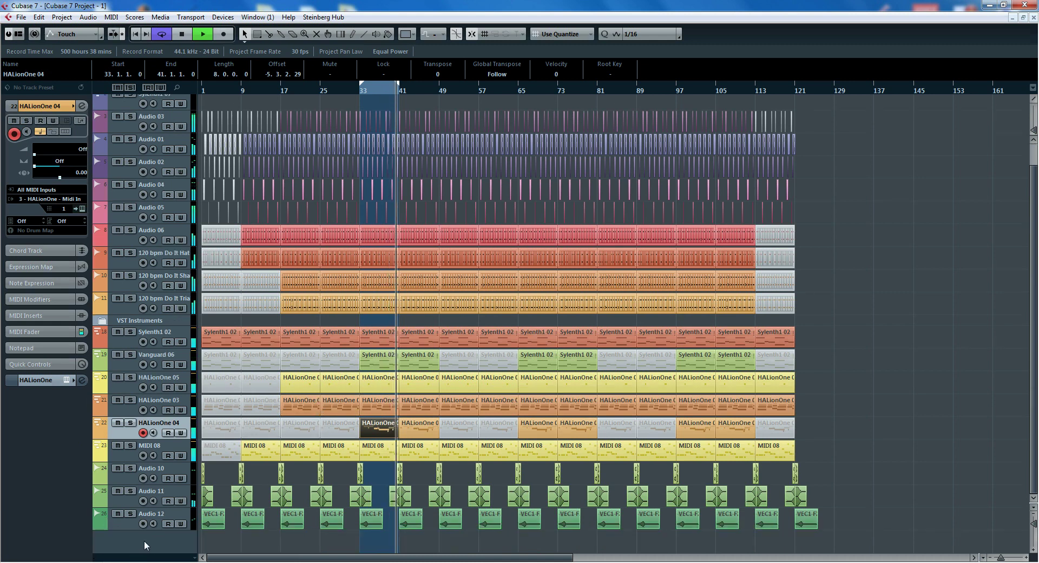
key(space)
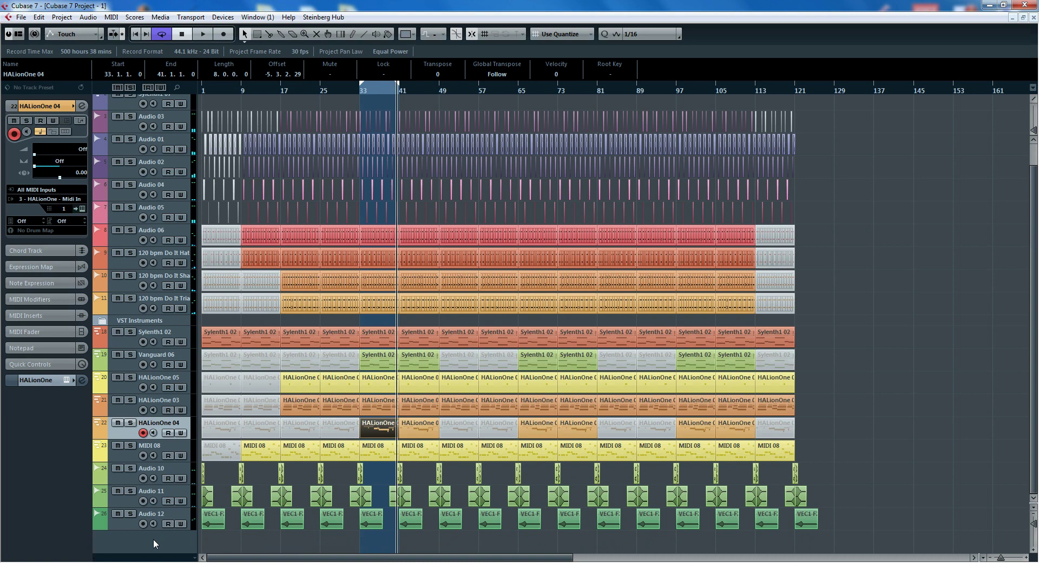
key(F11)
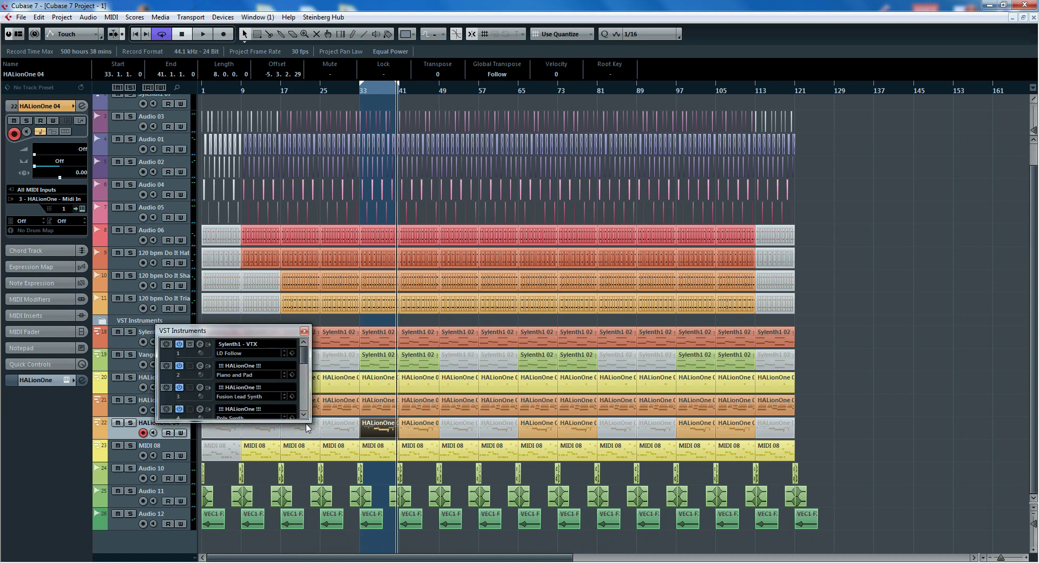
drag(306, 416, 306, 550)
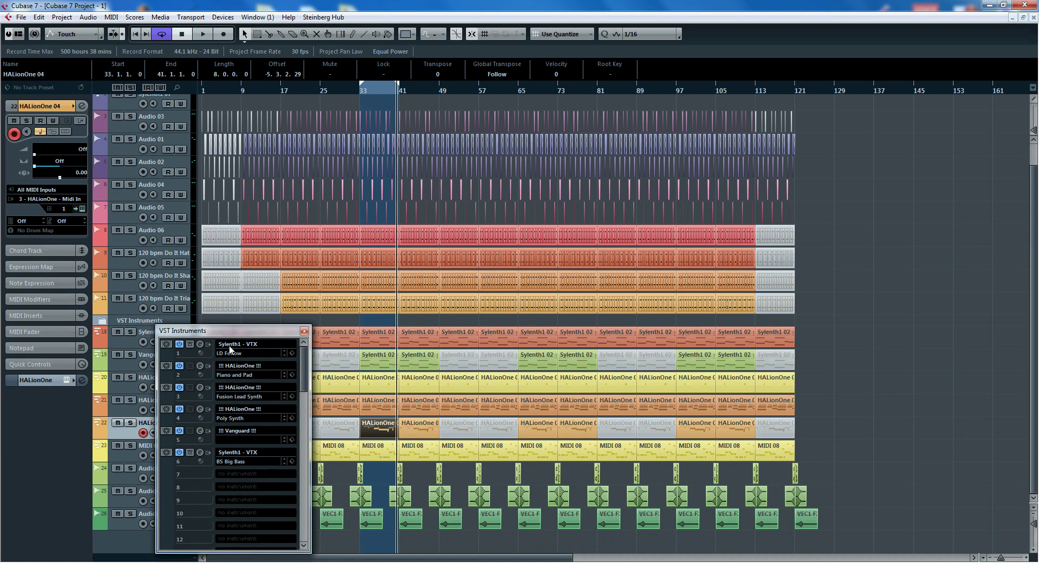
click(237, 472)
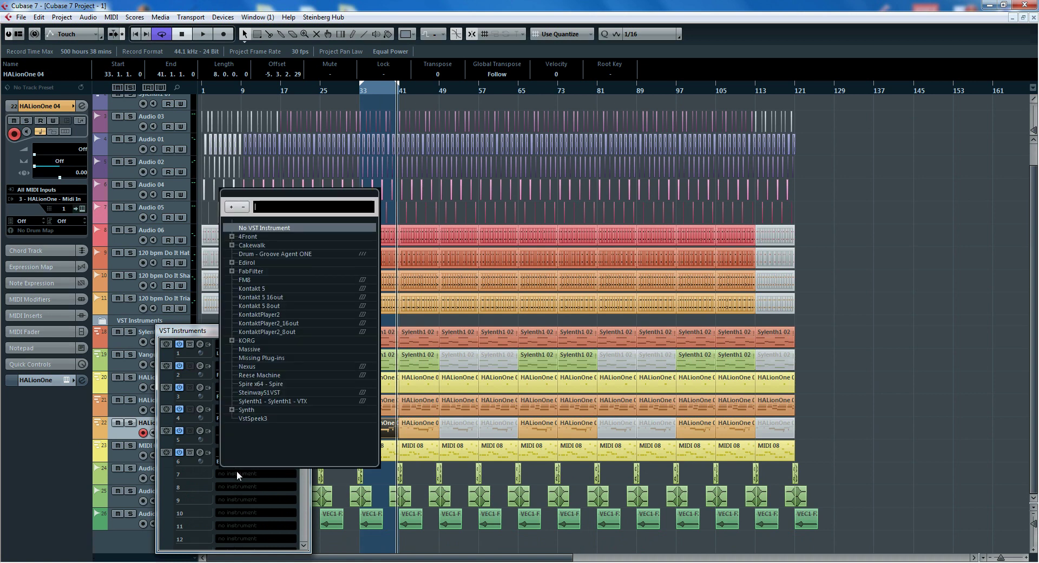
click(69, 535)
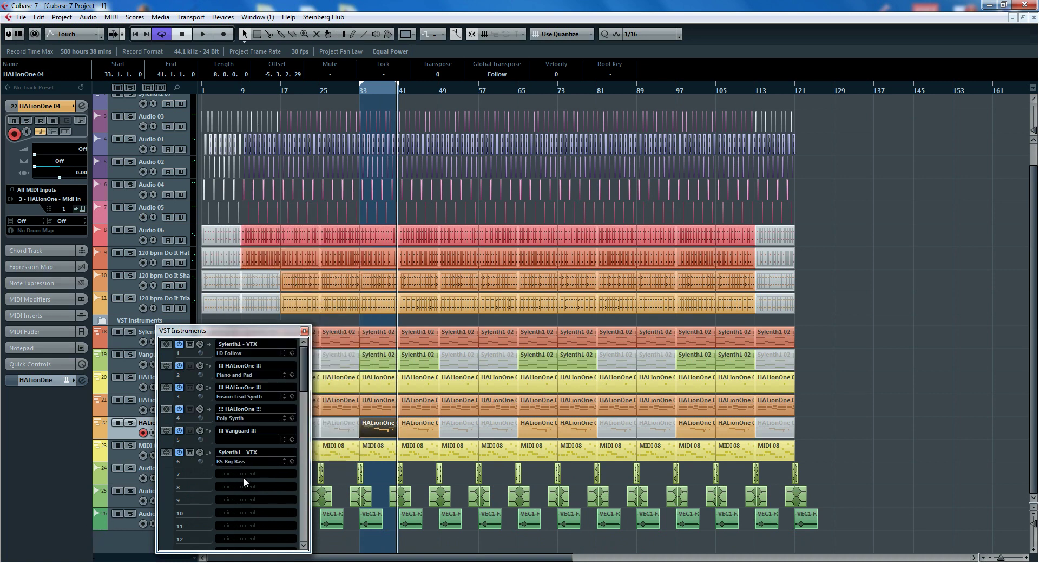
Add one instrument track using the Nexus VST instrument
right_click(142, 544)
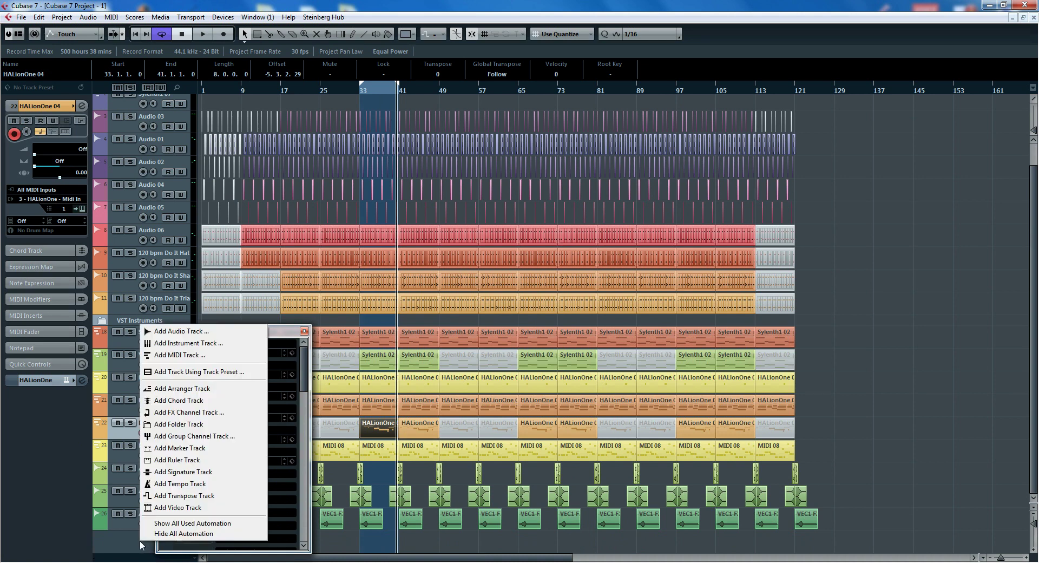
click(211, 344)
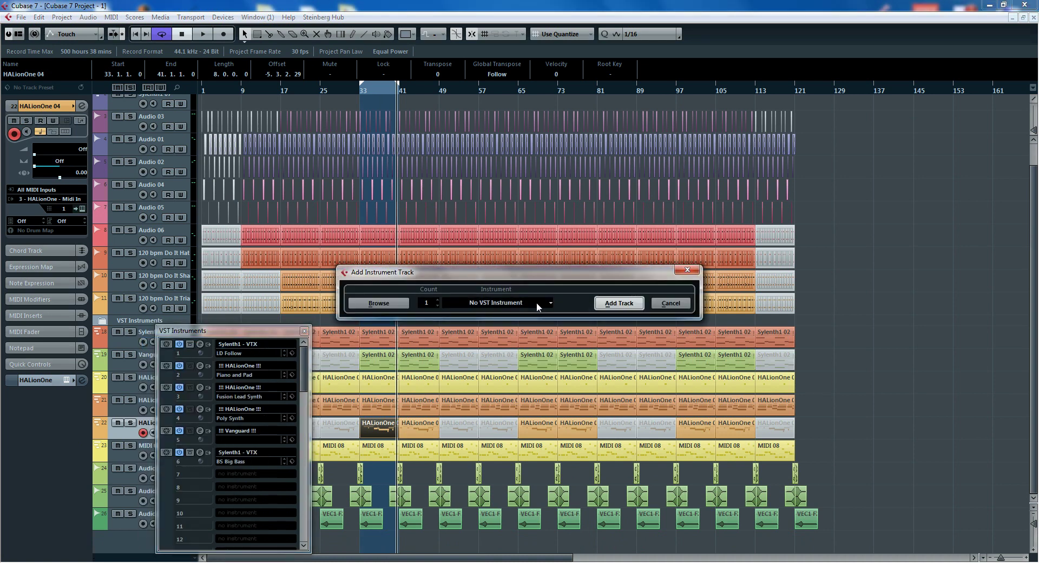
click(537, 303)
click(482, 487)
click(619, 303)
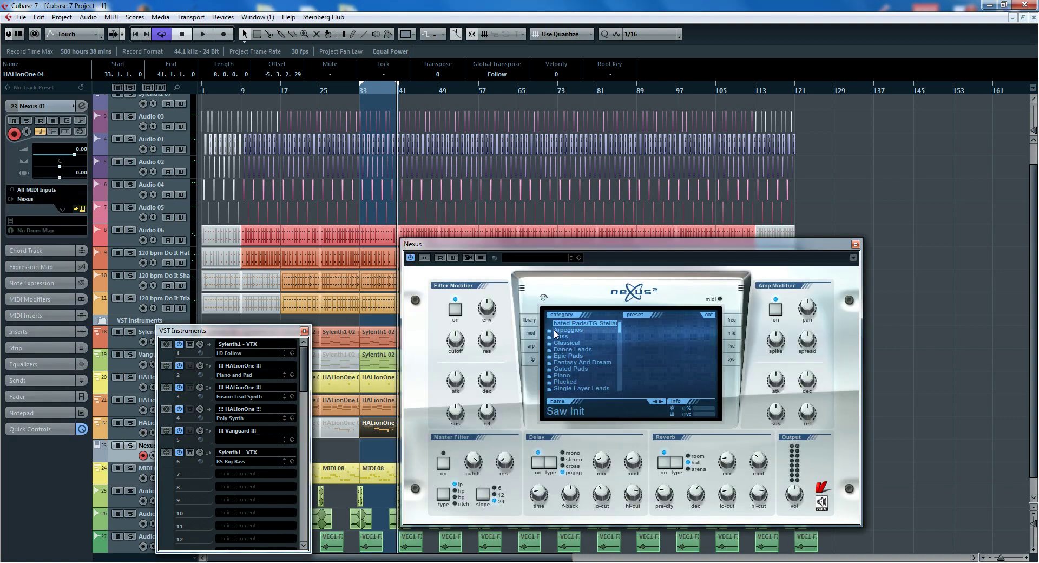
Load the Dance Leads preset "LD A Simple Saw" in Nexus and close the plug-in and VST Instruments windows
click(566, 350)
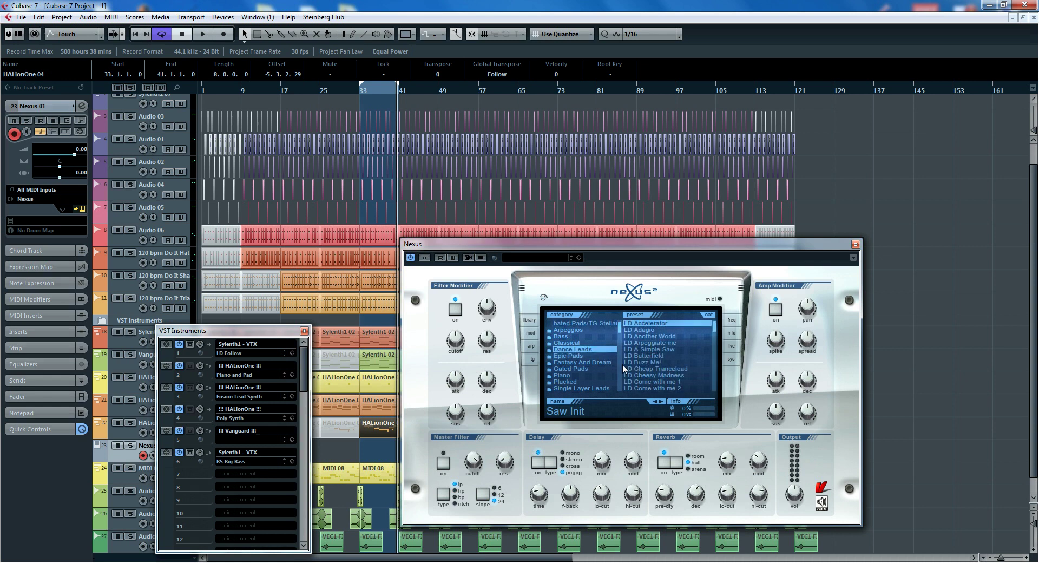
click(658, 350)
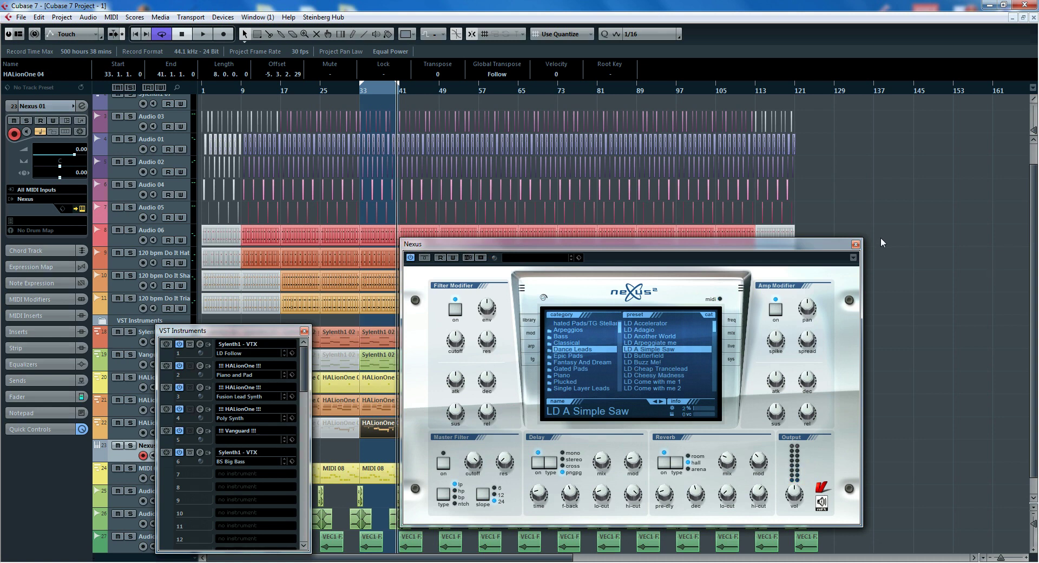
click(855, 245)
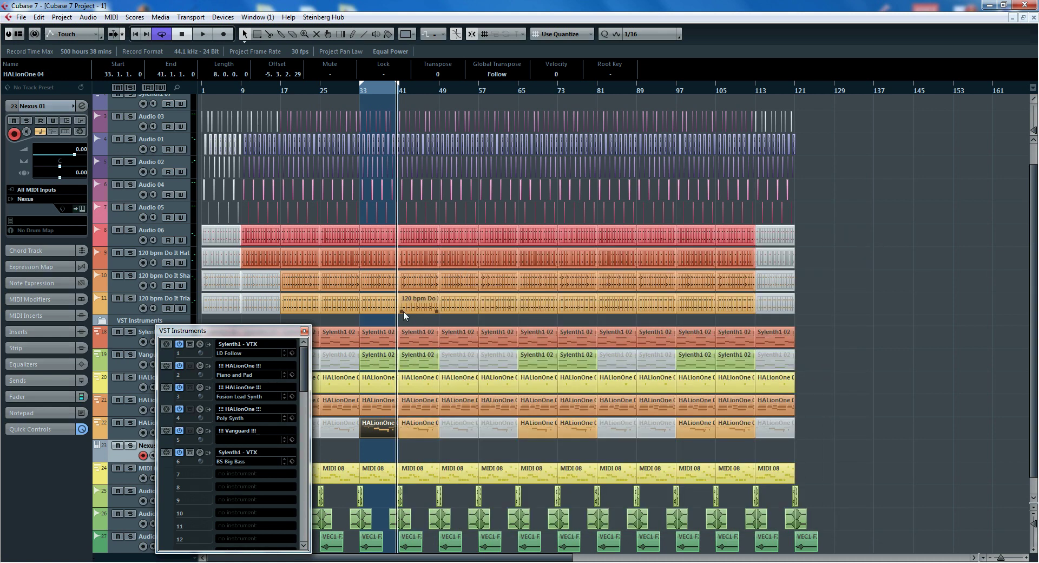
click(304, 331)
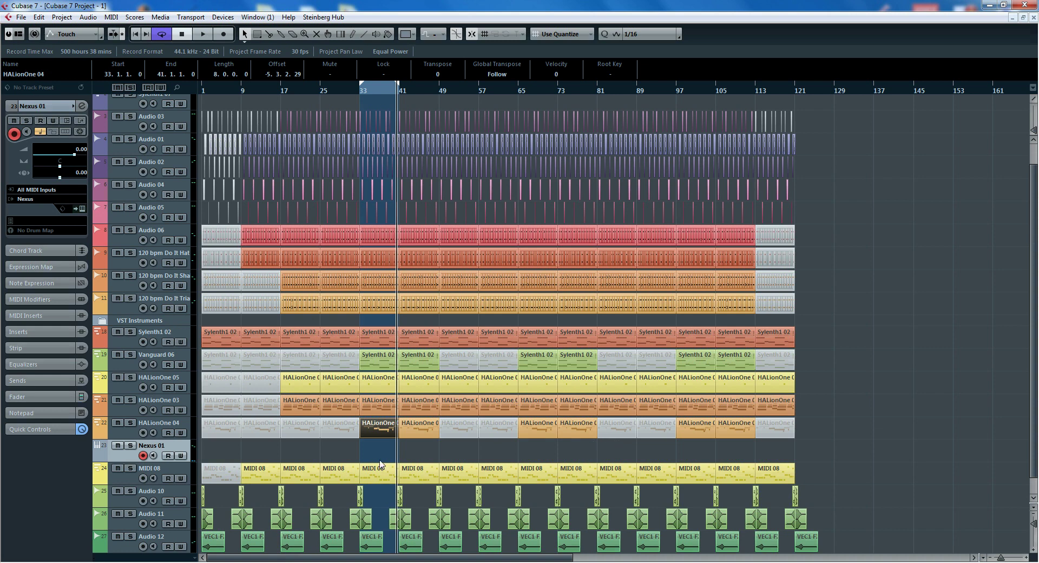
Move all the parts from the HALionOne 04 track onto the Nexus 01 track, keeping their bar positions
drag(810, 429, 234, 454)
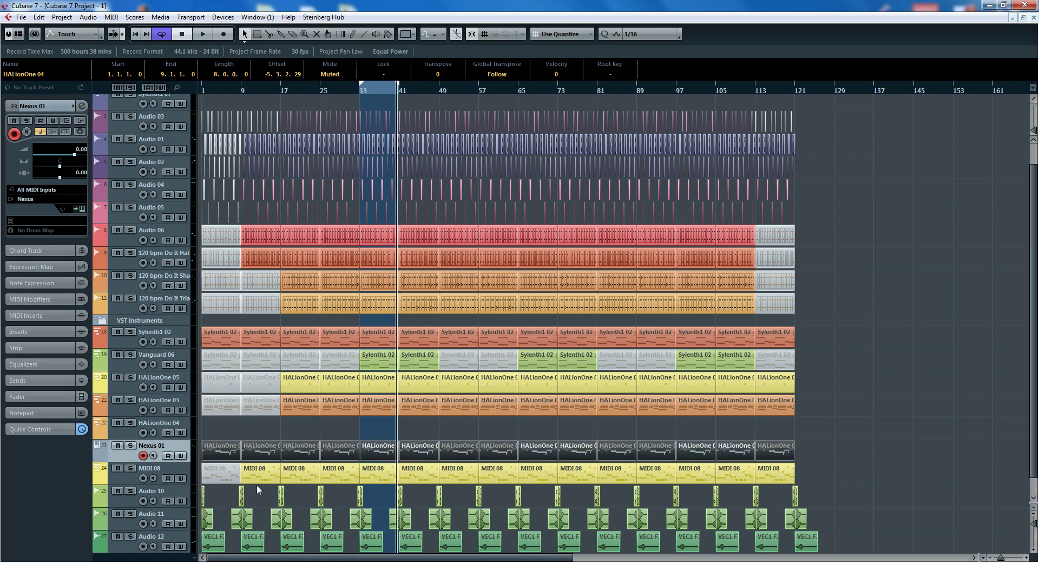
Save the project under the new file name 2015.cpr in the "tranquility first version" folder
click(20, 17)
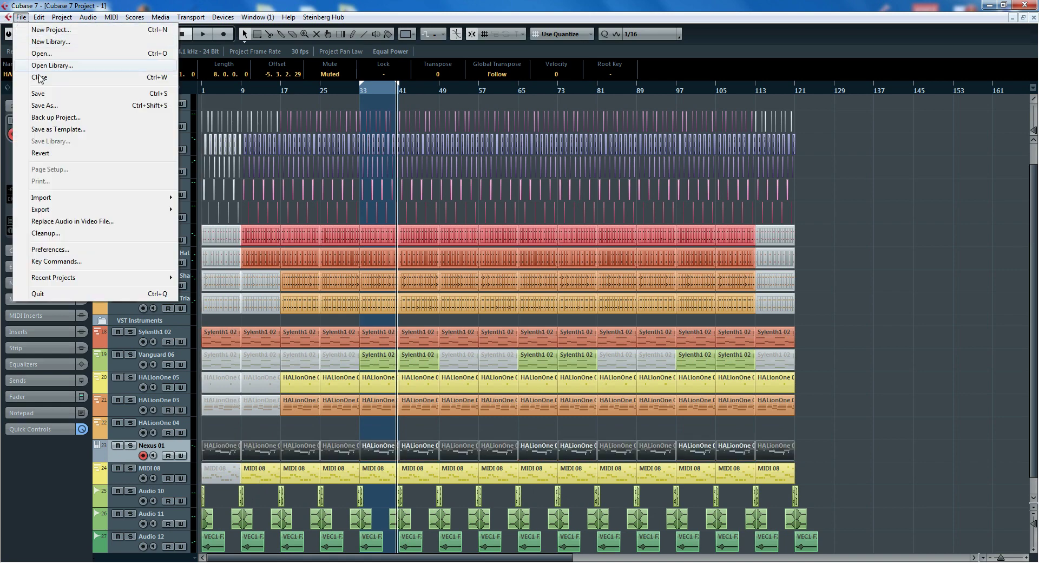
click(51, 106)
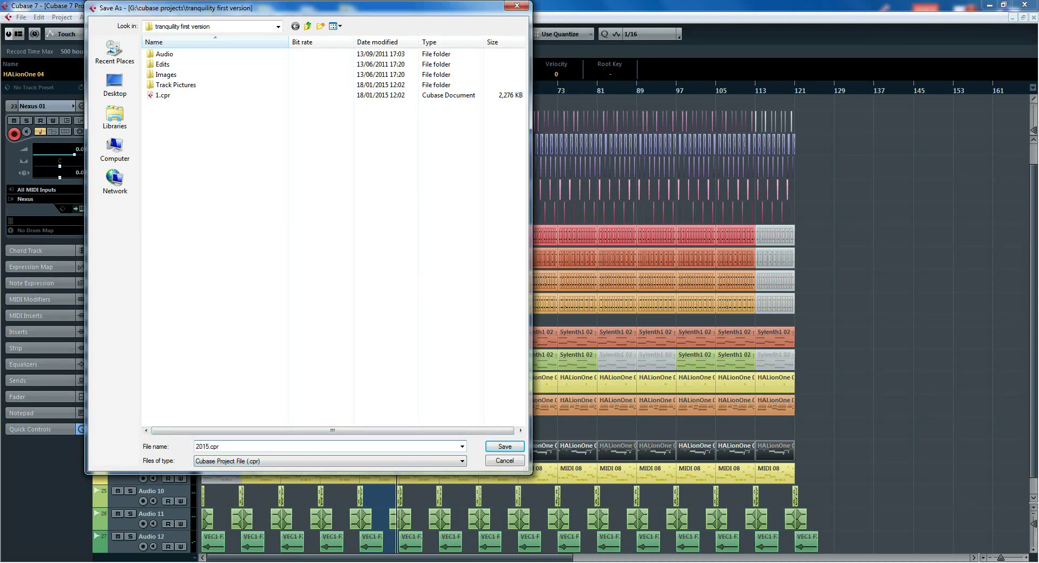
key(Return)
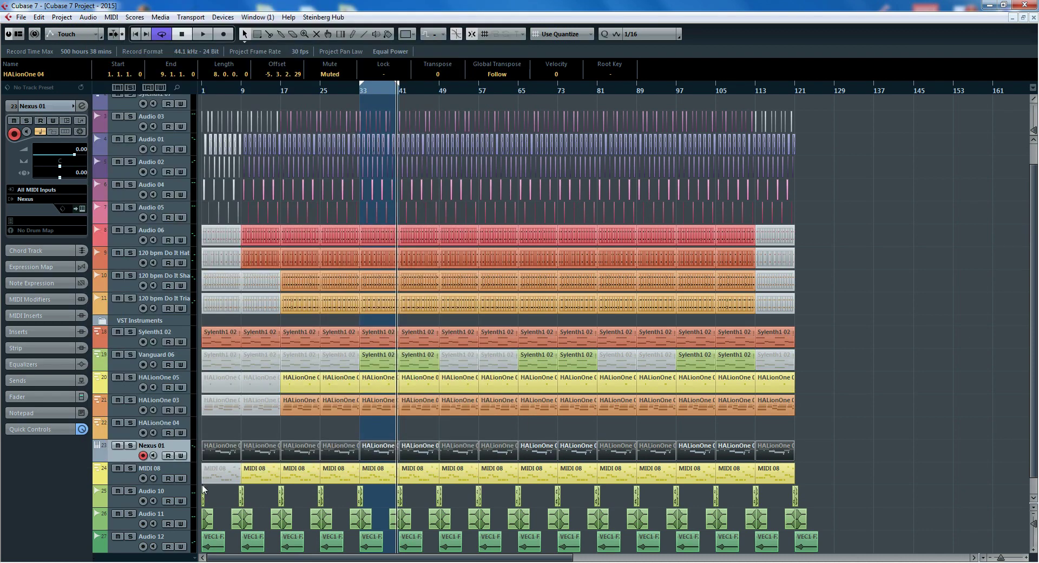
Remove the empty HALionOne 04 track from the project
click(154, 423)
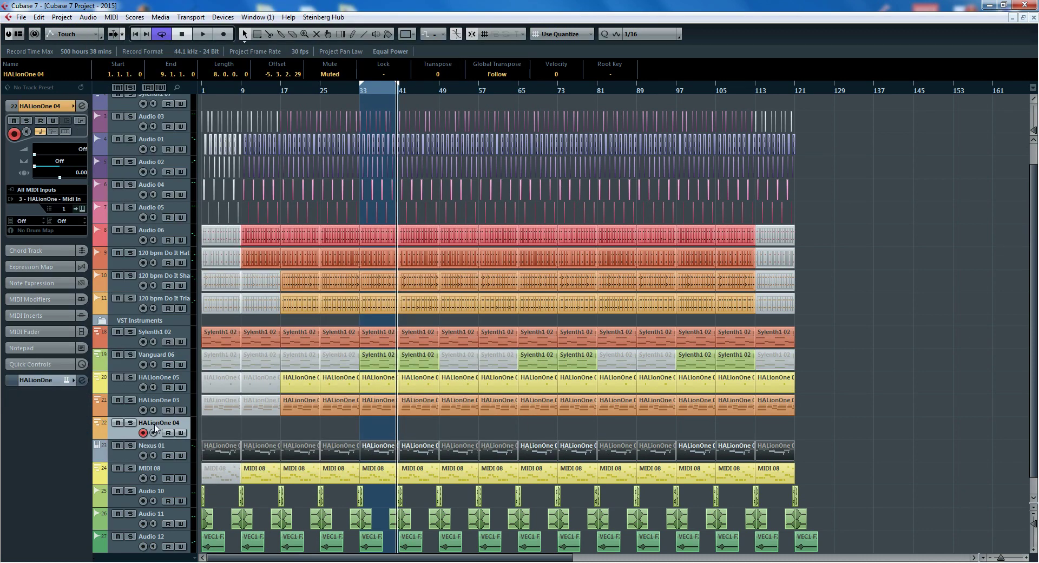
right_click(185, 425)
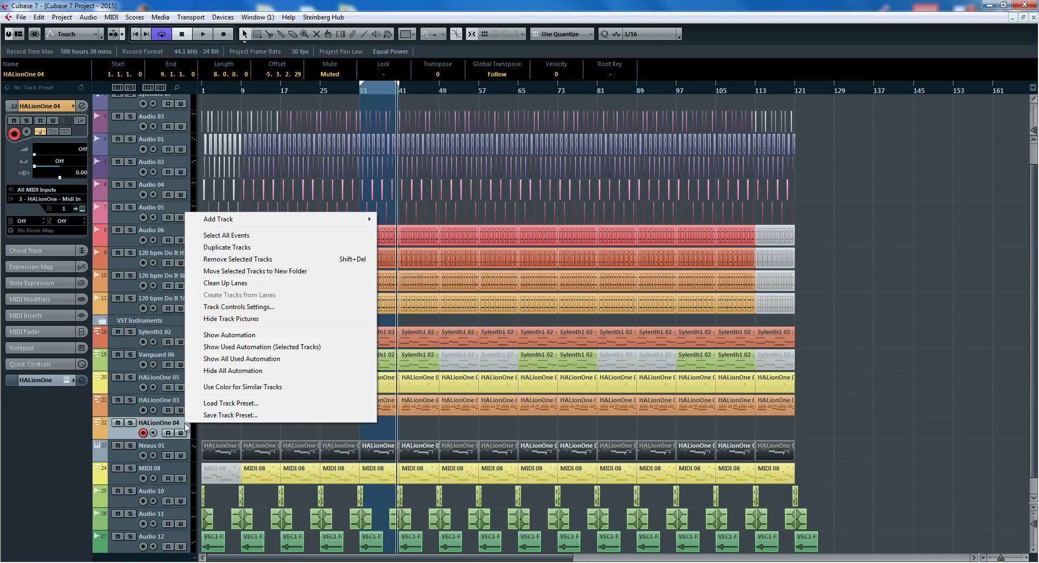
click(246, 261)
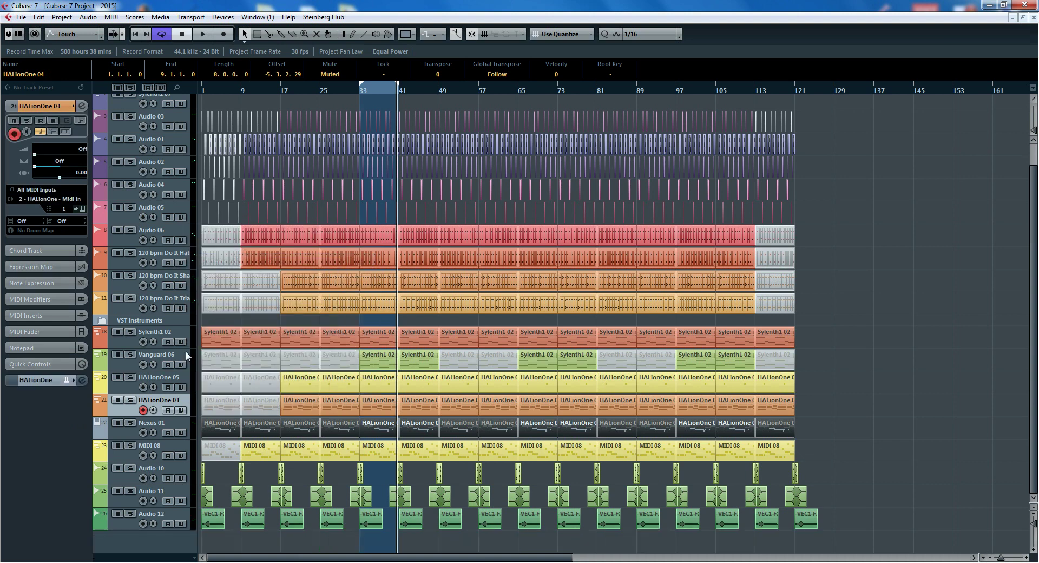
During playback, open all Nexus 01 parts together in the Key Editor and transpose all their notes up one octave
key(space)
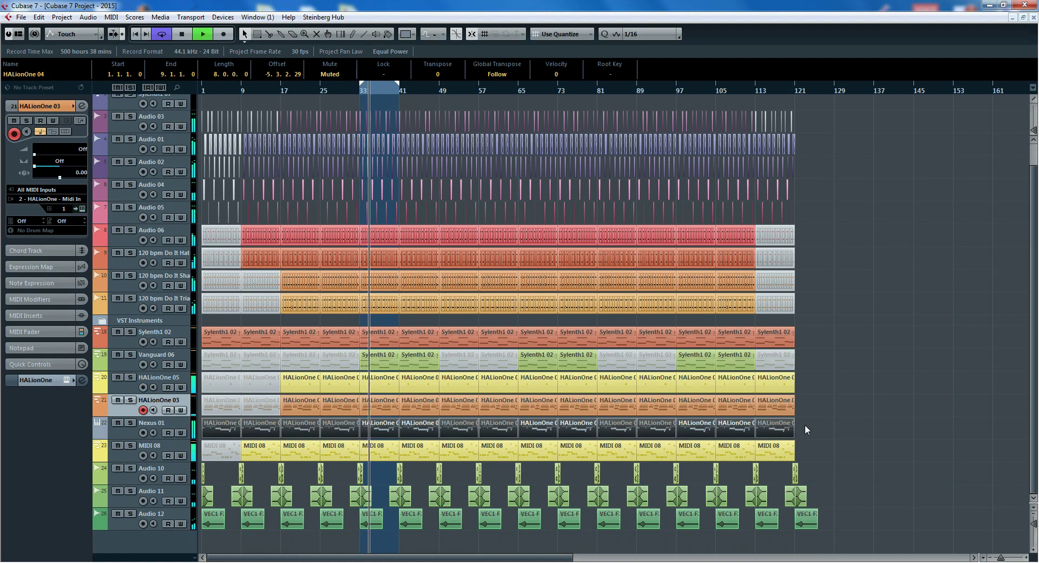
drag(804, 425, 199, 432)
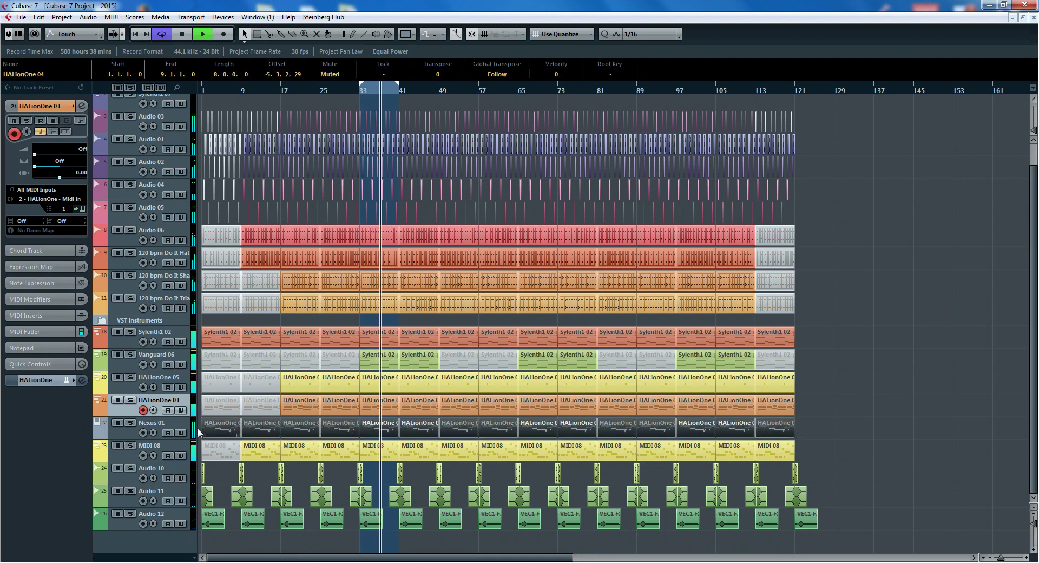
key(Return)
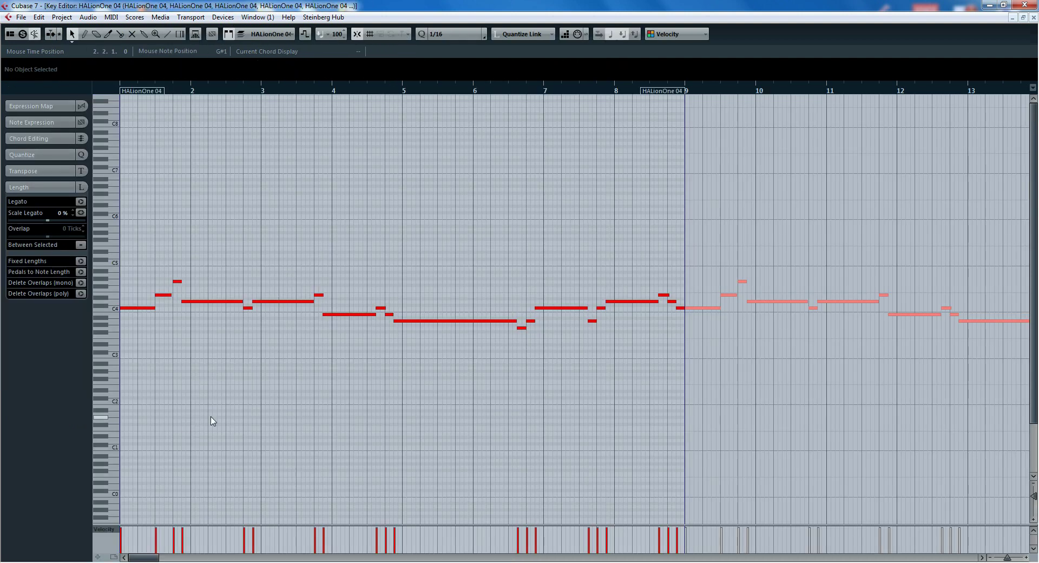
key(ctrl+a)
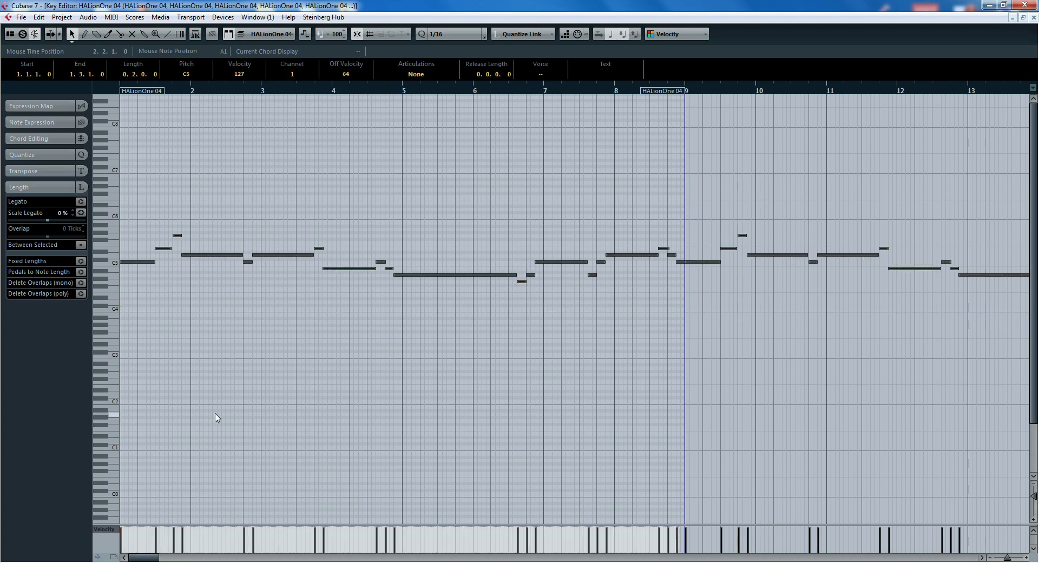
Lower the Nexus 01 channel level to -8.40 in the MixConsole, then listen to the balance and stop playback
key(F3)
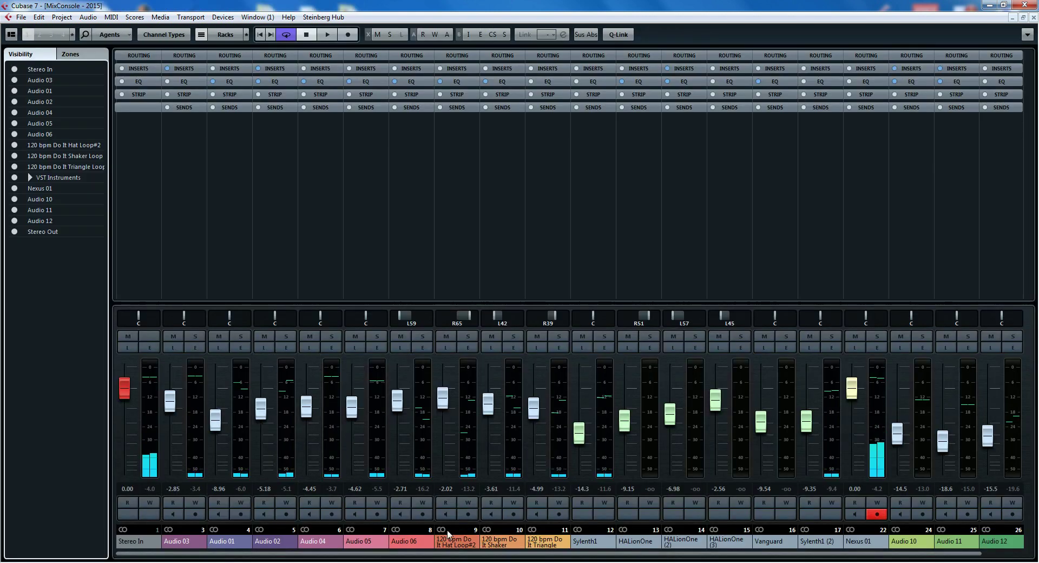
drag(630, 554, 788, 554)
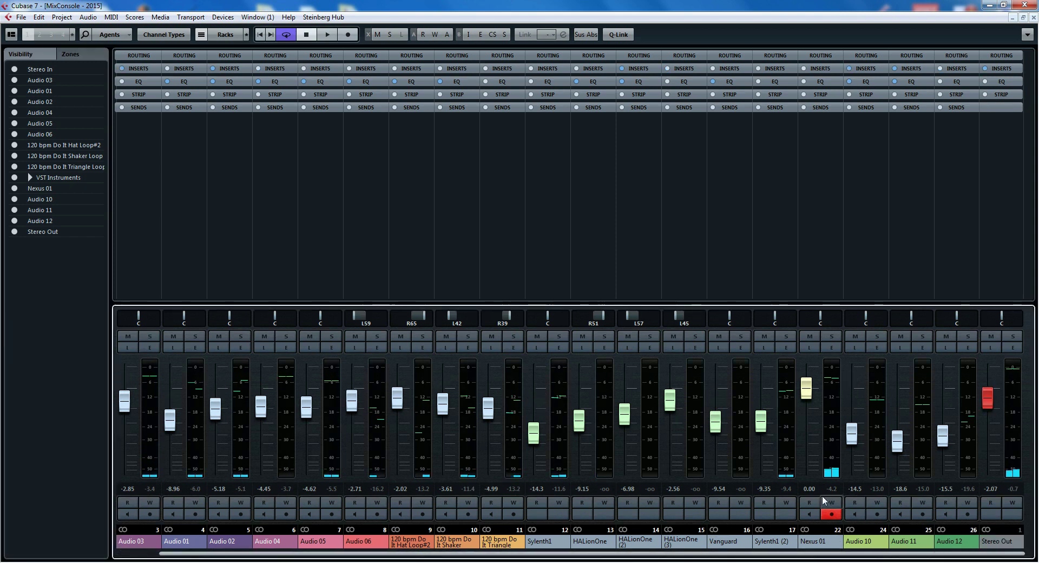
drag(809, 399, 808, 425)
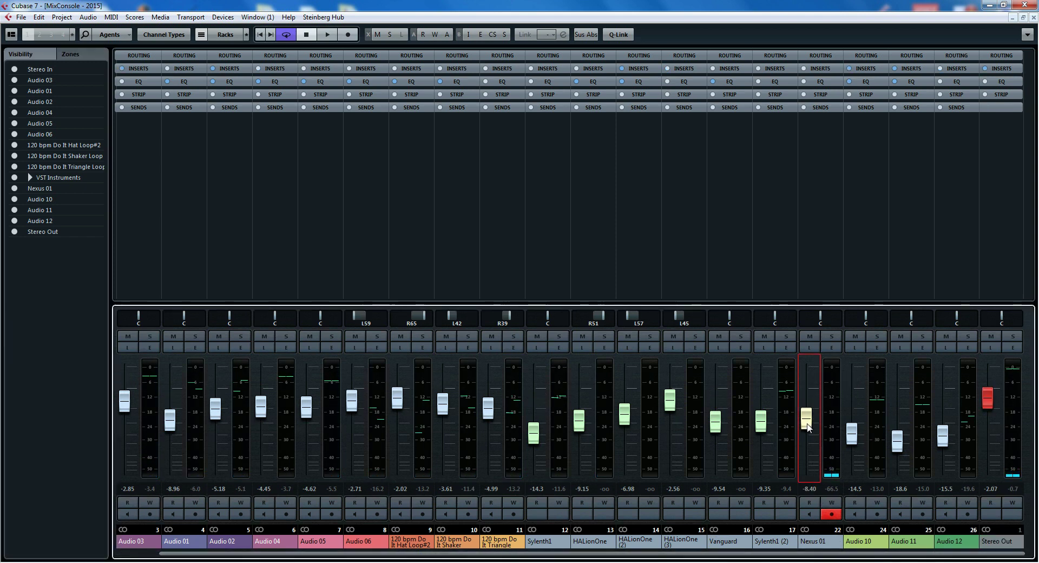
key(space)
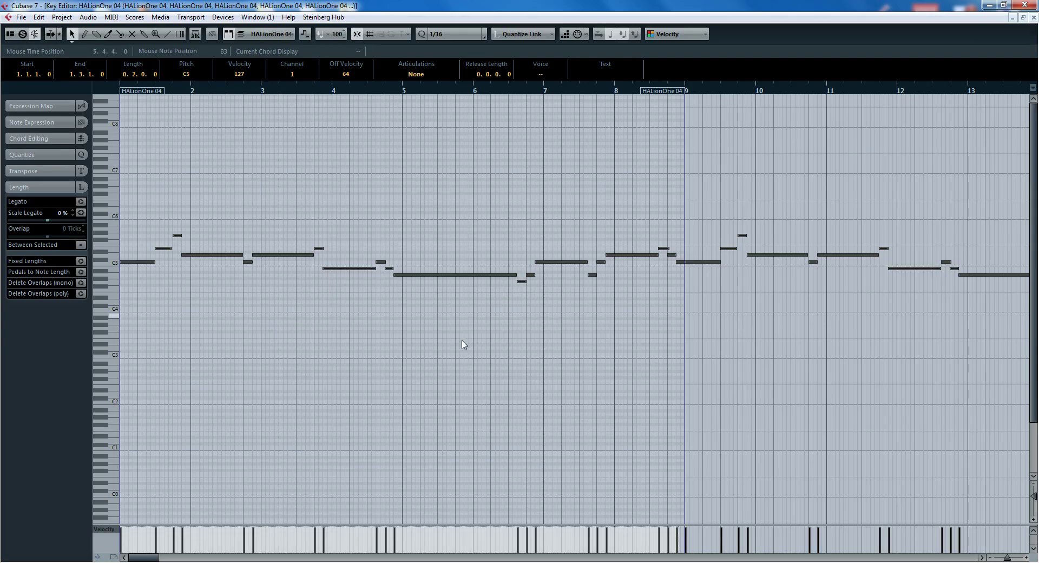
key(g)
key(g)
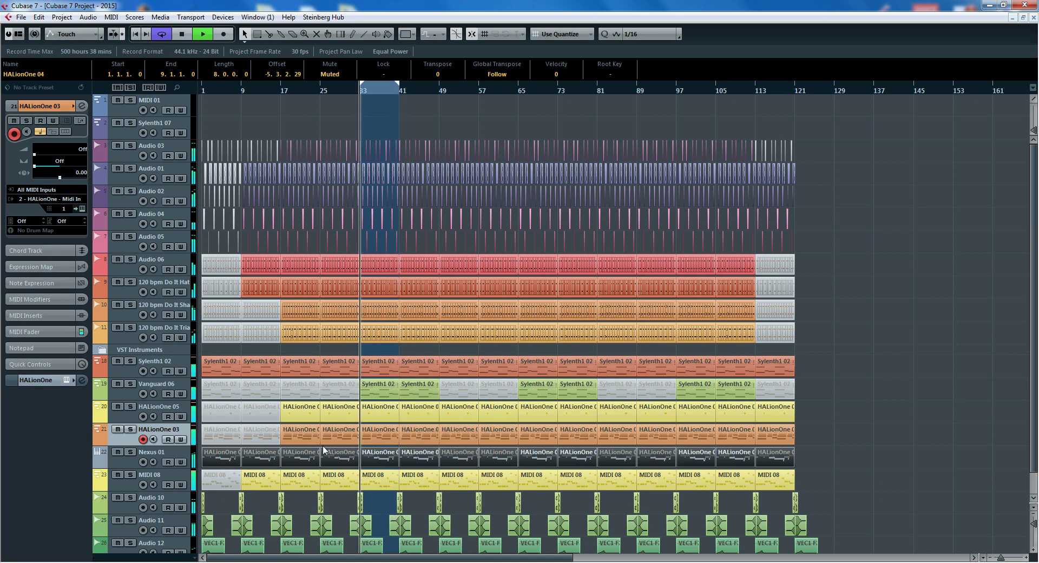
key(space)
Delete the muted Nexus 01 parts before bar 33 and select the part starting at bar 33
click(231, 438)
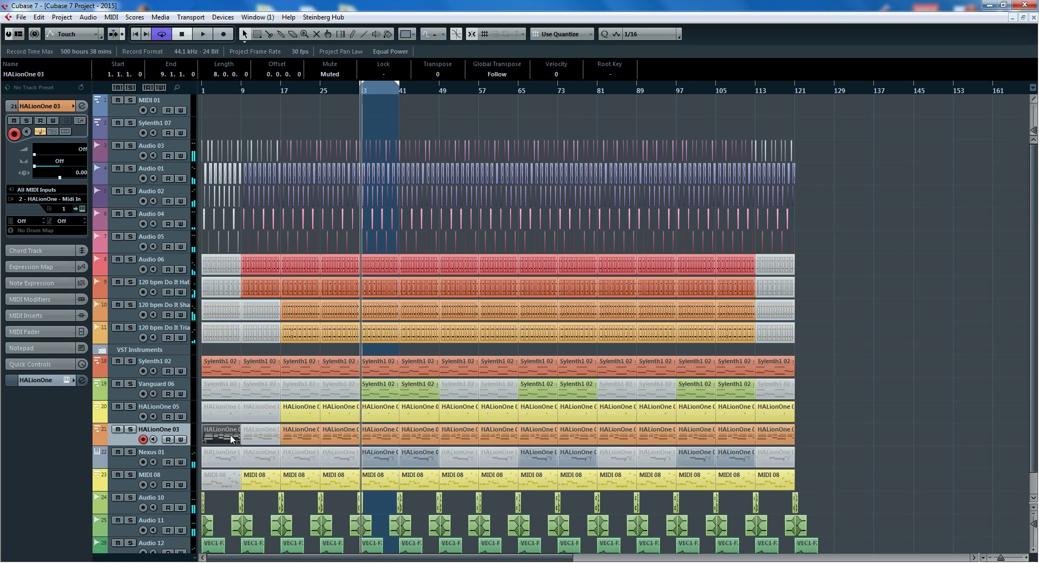
click(231, 452)
drag(231, 452, 362, 464)
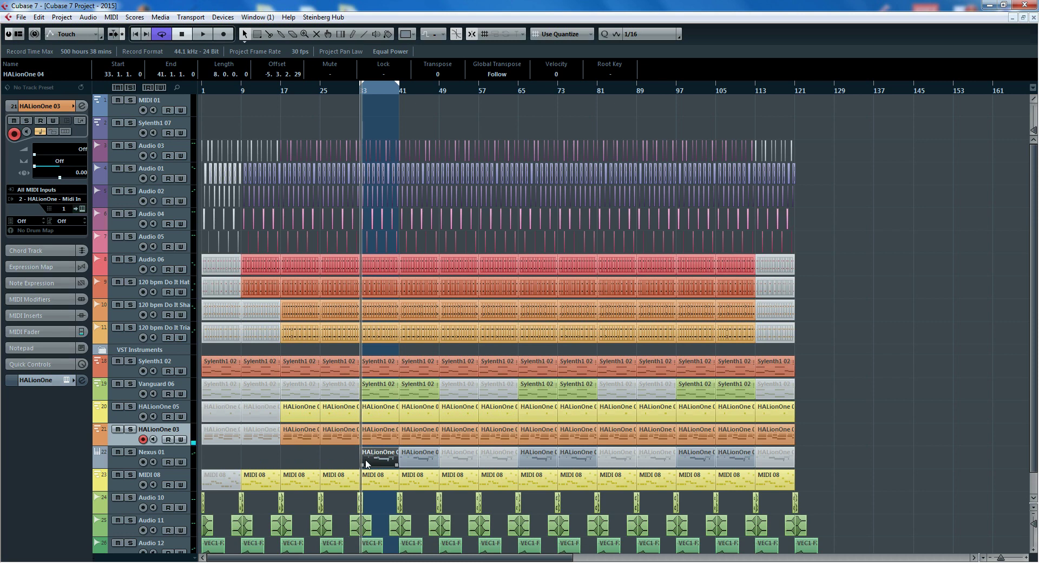
In the Nexus 01 part at bar 33, lengthen the notes in bars 33 to 35 by a sixteenth so they overlap
click(176, 458)
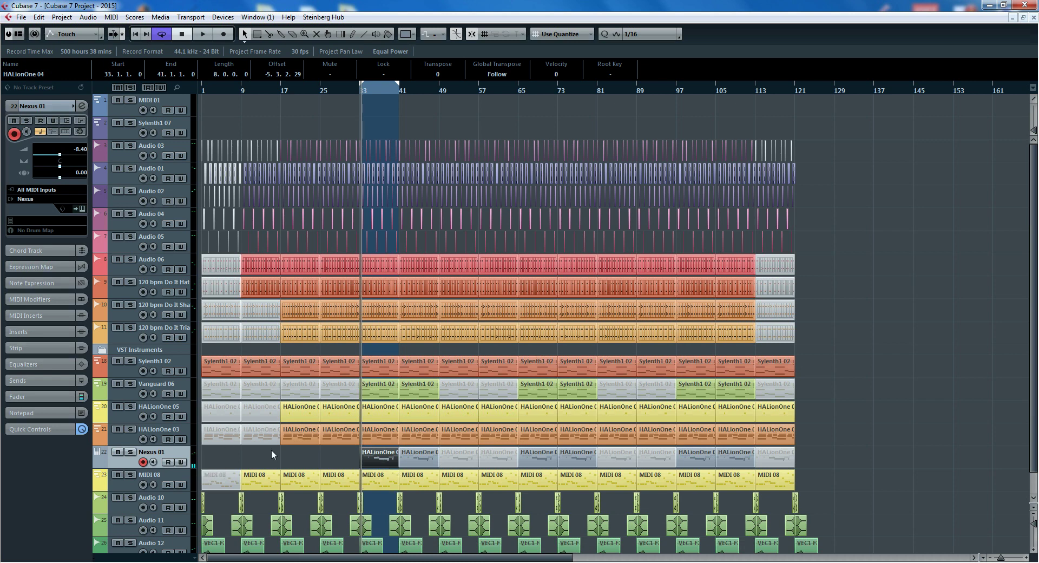
double_click(378, 461)
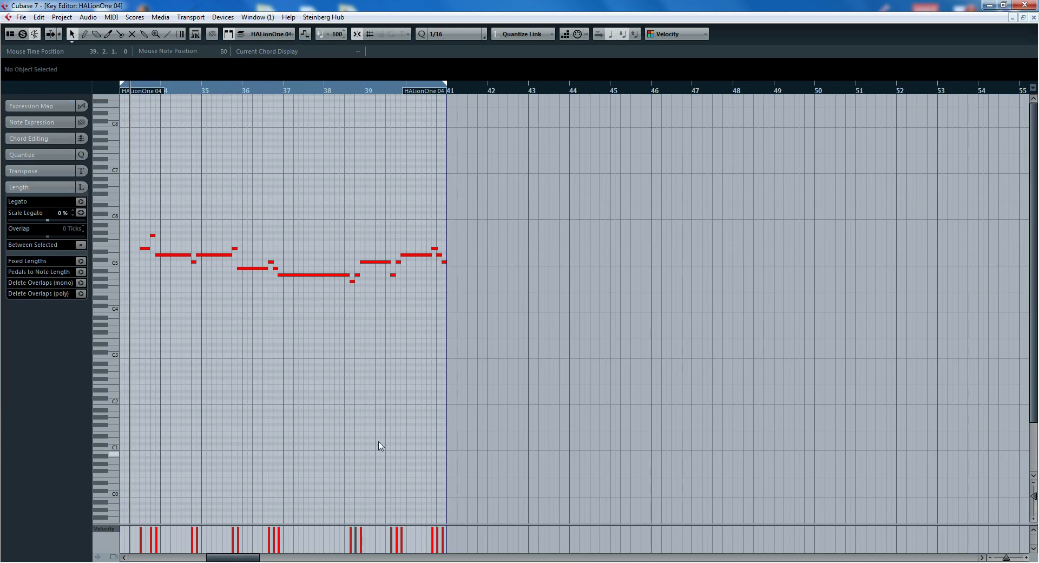
key(h)
key(h)
key(h)
key(h)
key(h)
key(h)
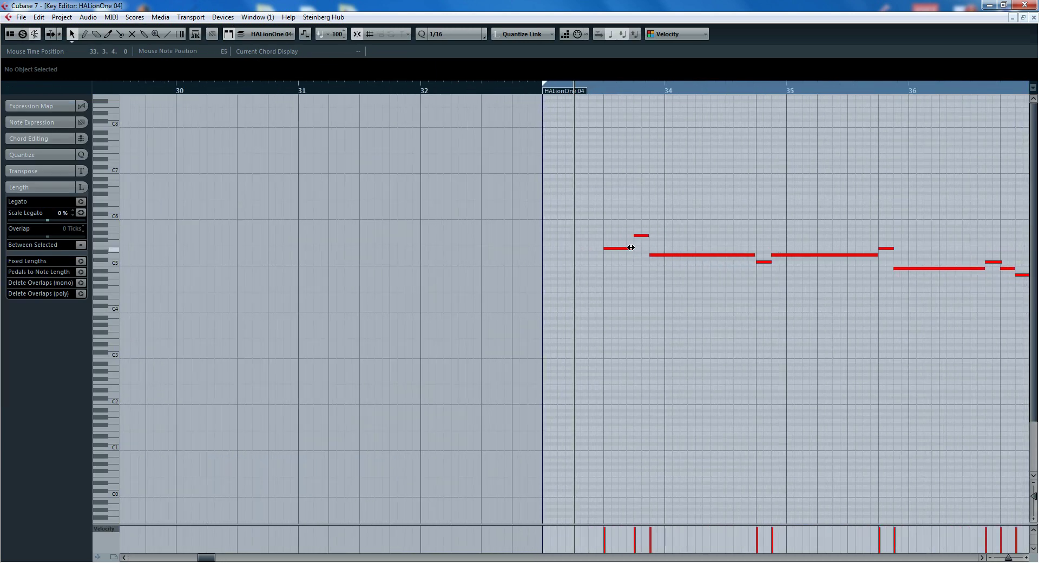
drag(631, 249, 657, 235)
drag(750, 256, 779, 263)
drag(872, 256, 901, 249)
key(space)
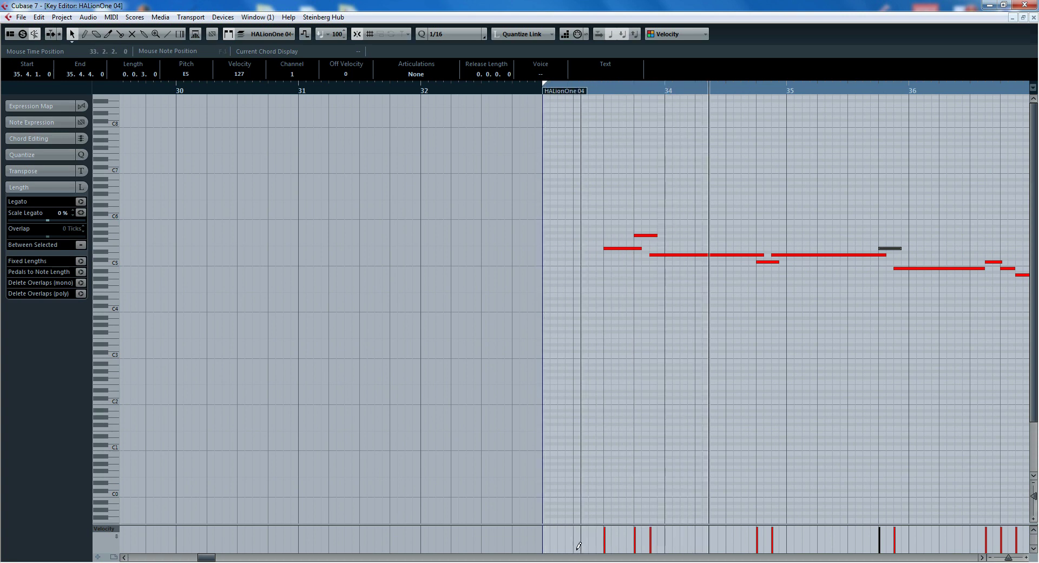
Lengthen the notes in bars 36 to 40 by a sixteenth so they overlap, and close the Key Editor
drag(207, 557, 218, 558)
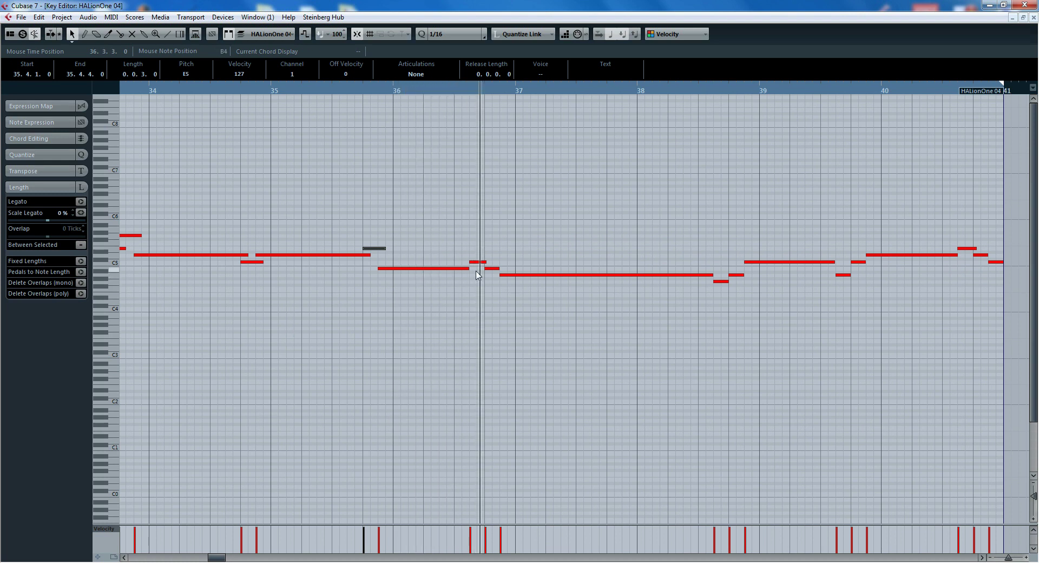
drag(468, 267, 507, 270)
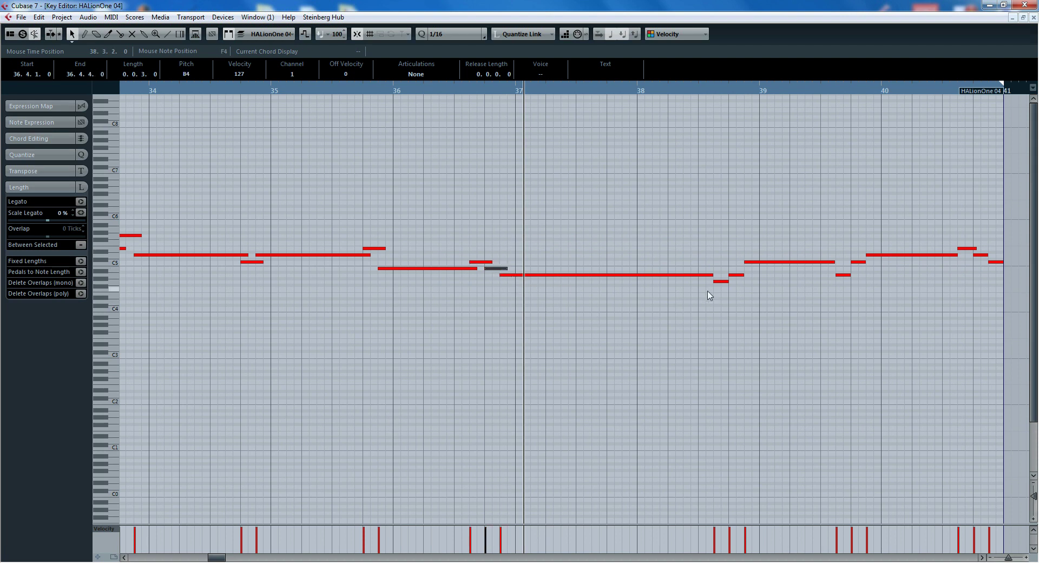
drag(710, 276, 752, 275)
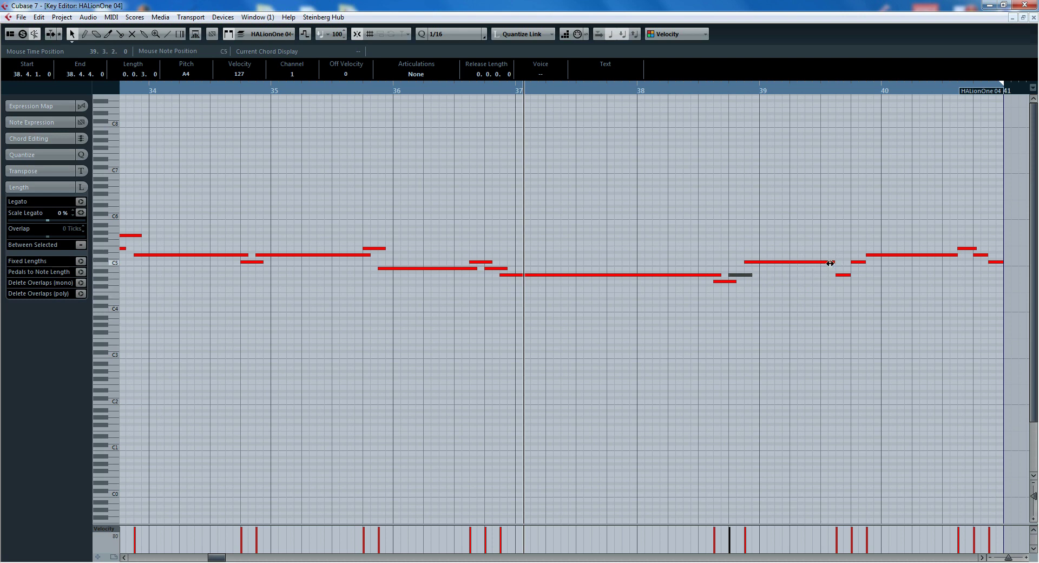
drag(830, 263, 873, 262)
drag(957, 255, 996, 257)
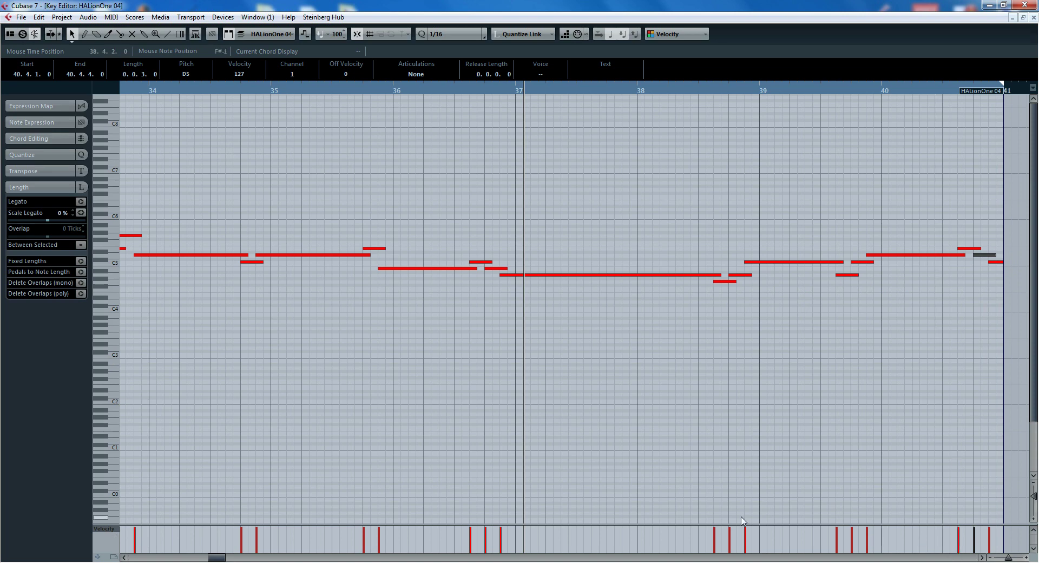
key(ctrl+e)
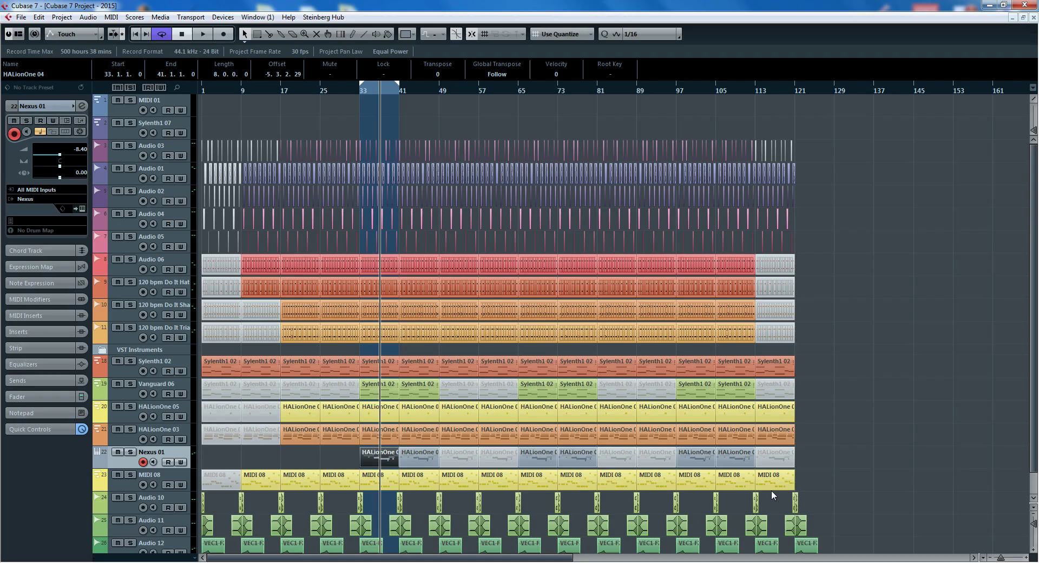
Delete the Nexus 01 part at bar 41 and select the edited part at bar 33
click(431, 465)
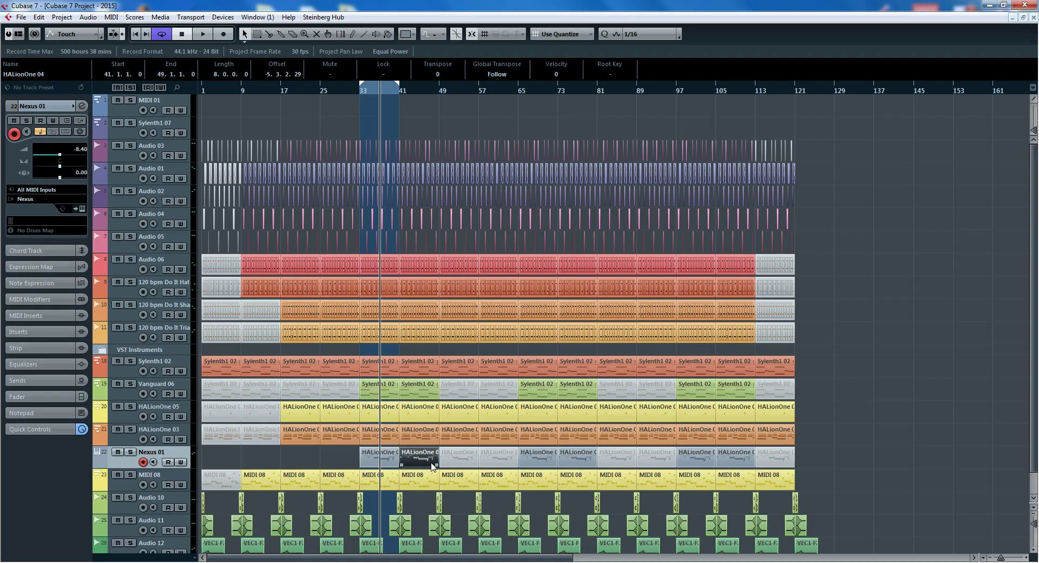
key(Delete)
click(385, 463)
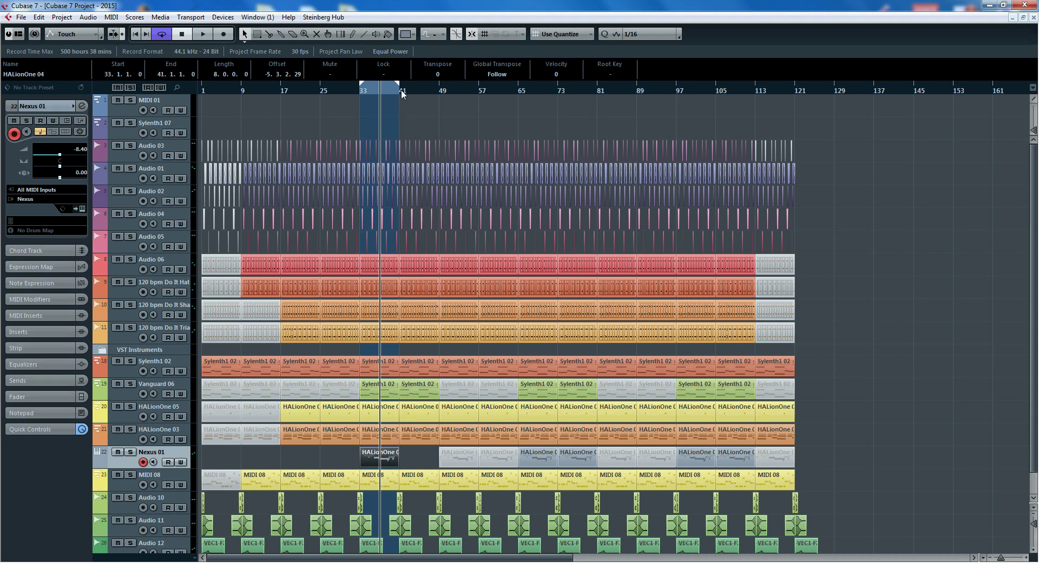
Extend the cycle range's end to bar 49 and set the grid type to Bar
drag(398, 90, 436, 92)
click(554, 33)
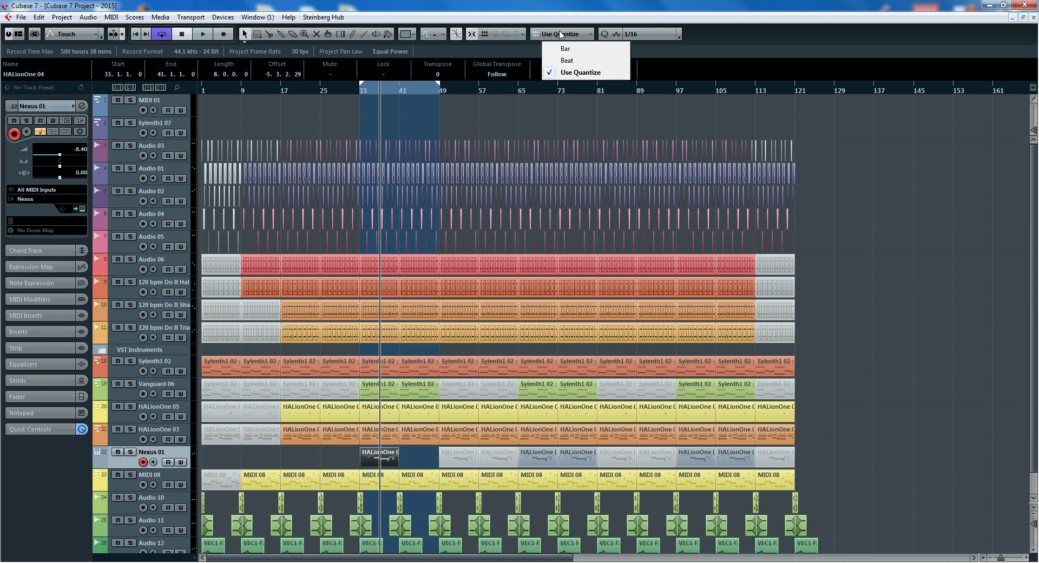
click(558, 46)
drag(436, 91, 433, 90)
Duplicate the edited Nexus 01 part to bar 41 and play back the transition between the two parts
key(space)
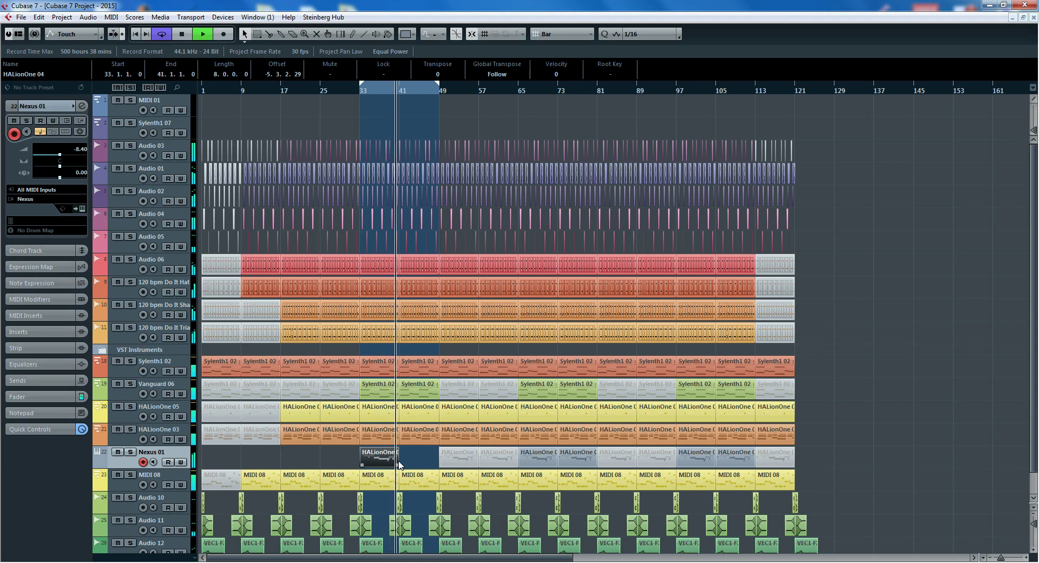
key(ctrl+d)
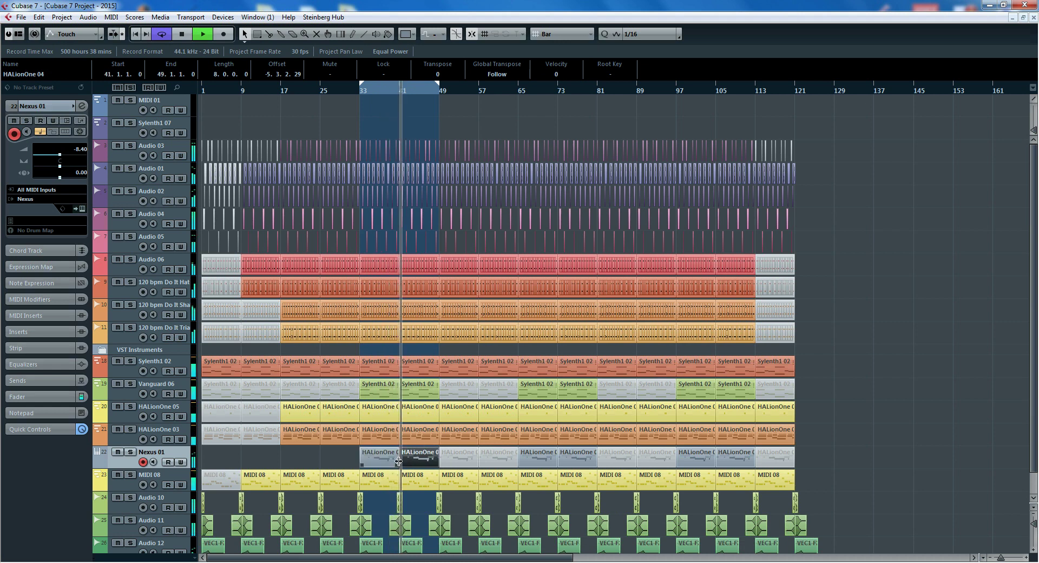
key(space)
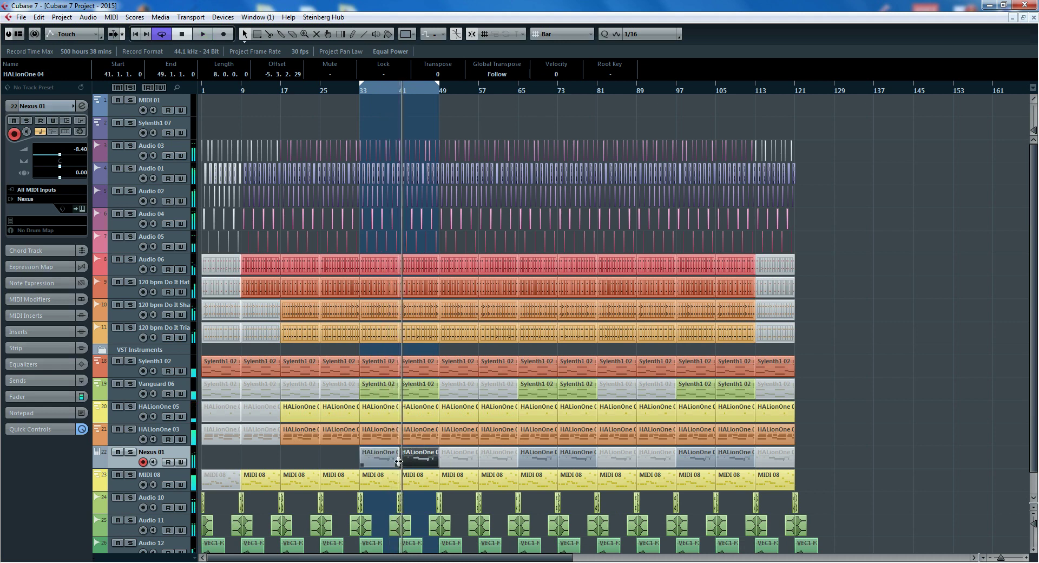
click(394, 89)
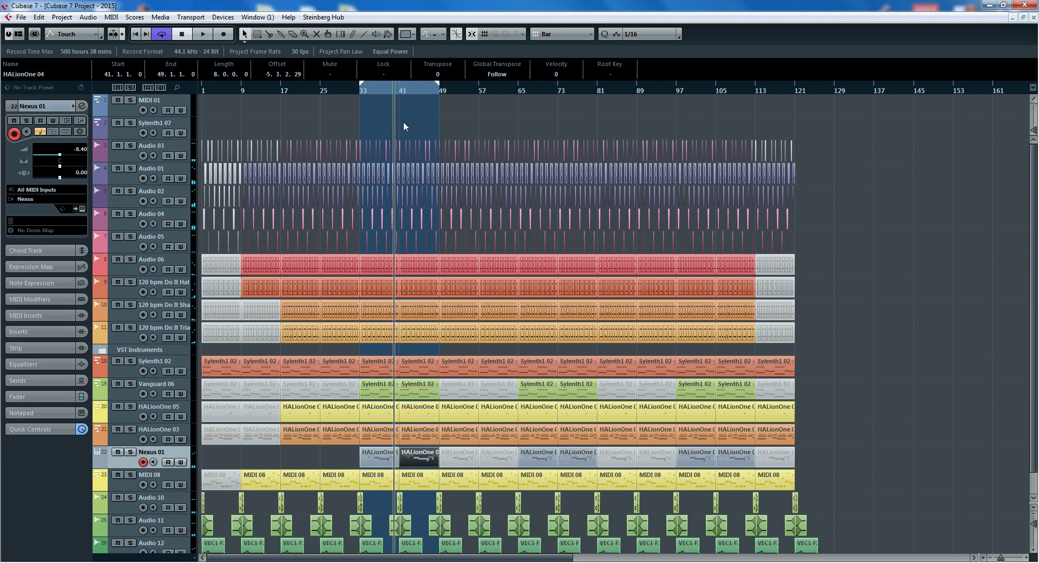
key(space)
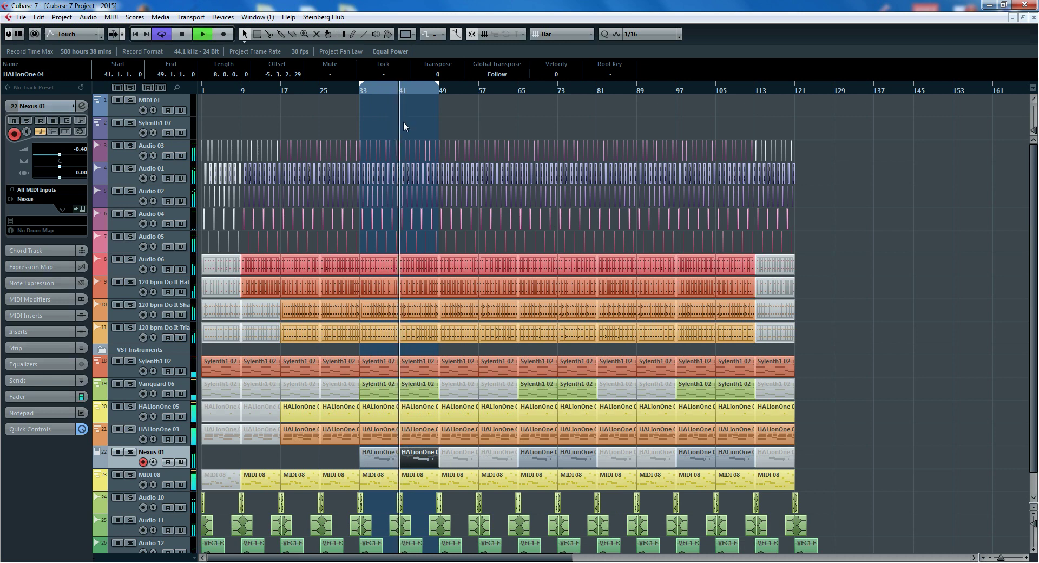
key(space)
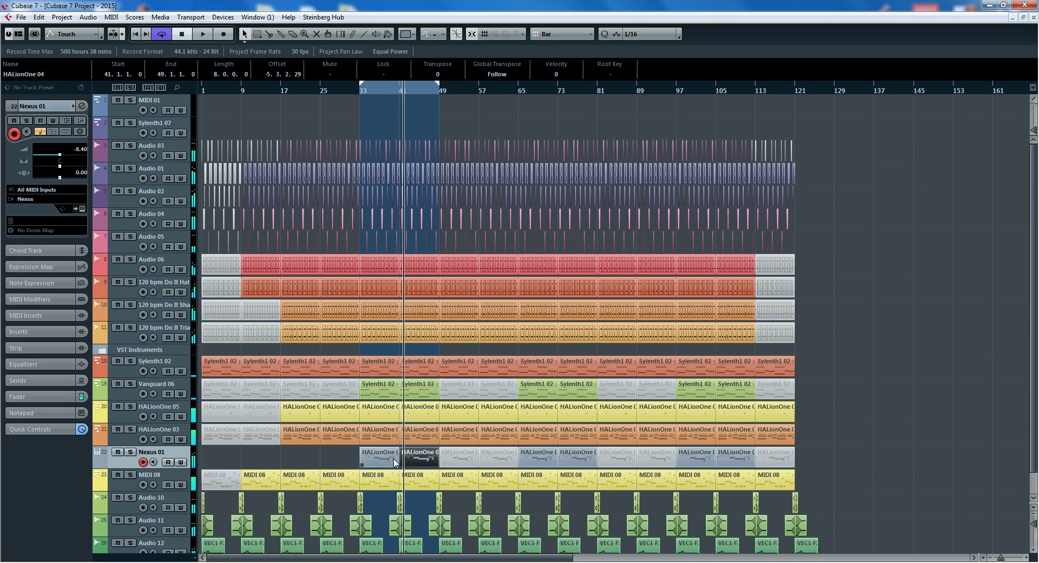
Shorten the last C5 note of the Nexus 01 part at bar 33 to one sixteenth, and close the Key Editor
double_click(394, 460)
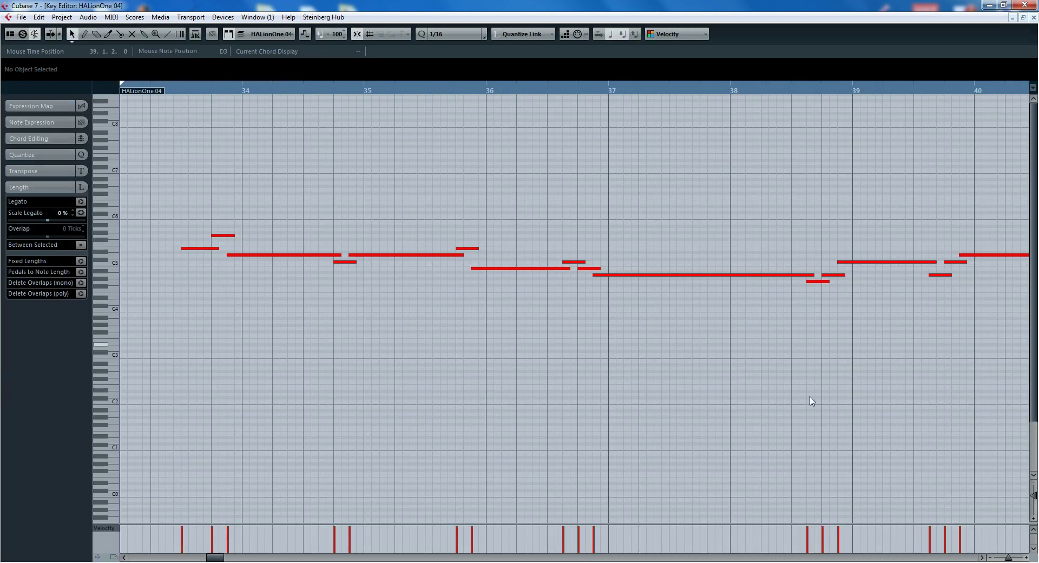
drag(210, 558, 218, 558)
click(645, 249)
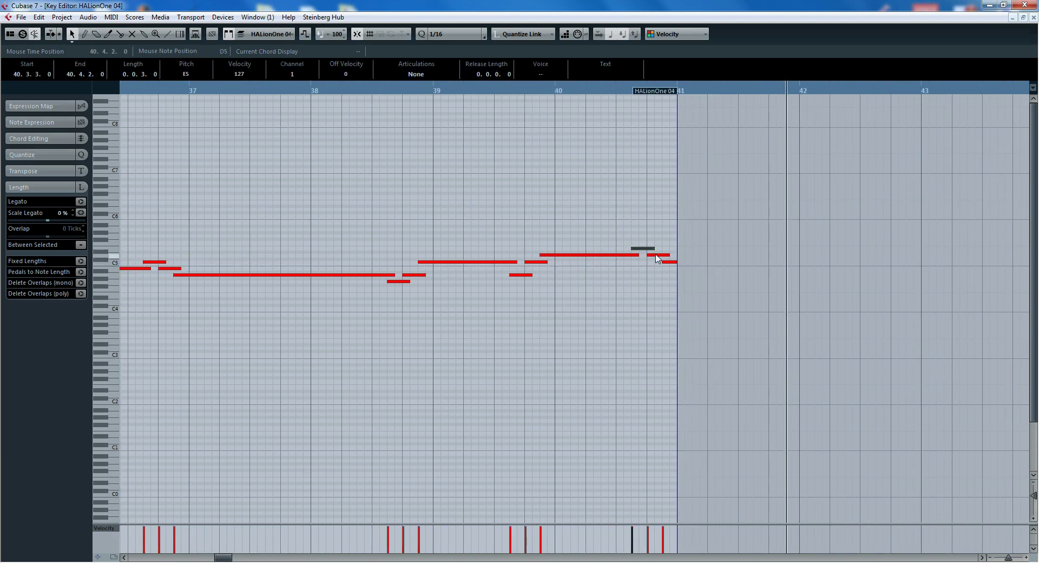
click(656, 258)
click(657, 256)
click(668, 263)
drag(675, 263, 670, 263)
click(538, 93)
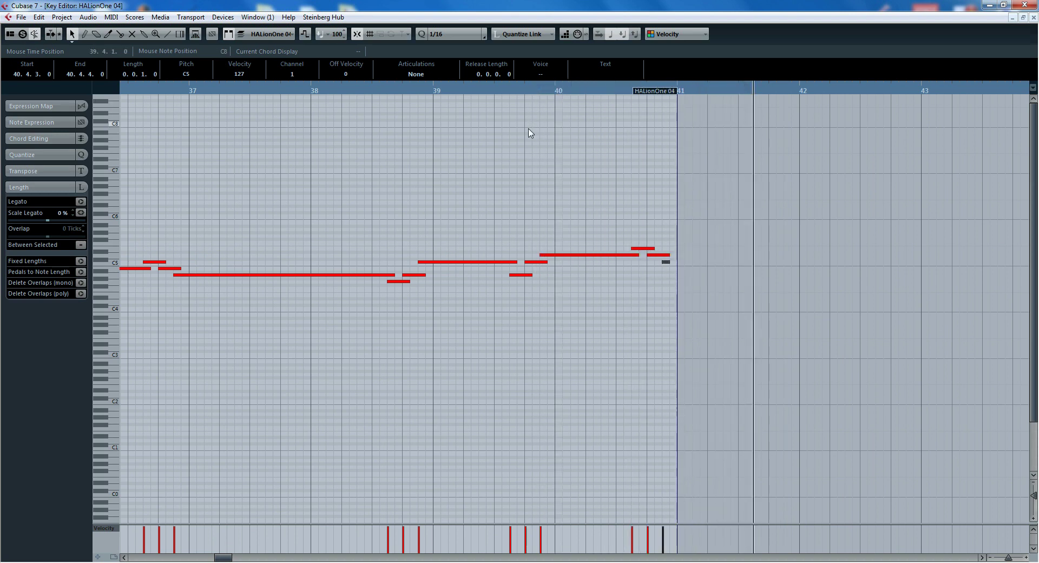
key(ctrl+e)
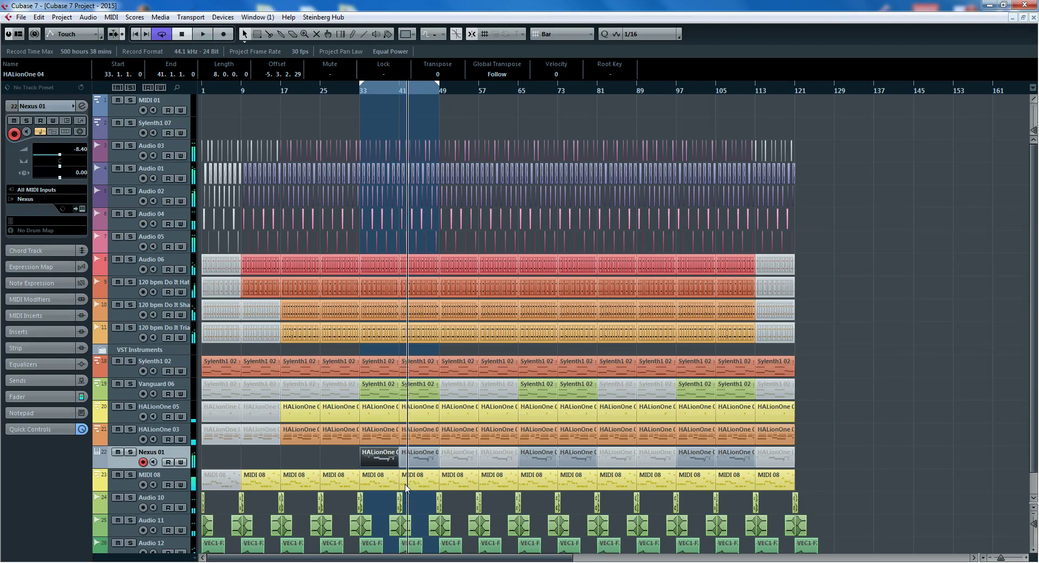
Glue the two Nexus 01 parts at bars 33 and 41 into one part and return to the Object Selection tool
click(332, 463)
right_click(333, 464)
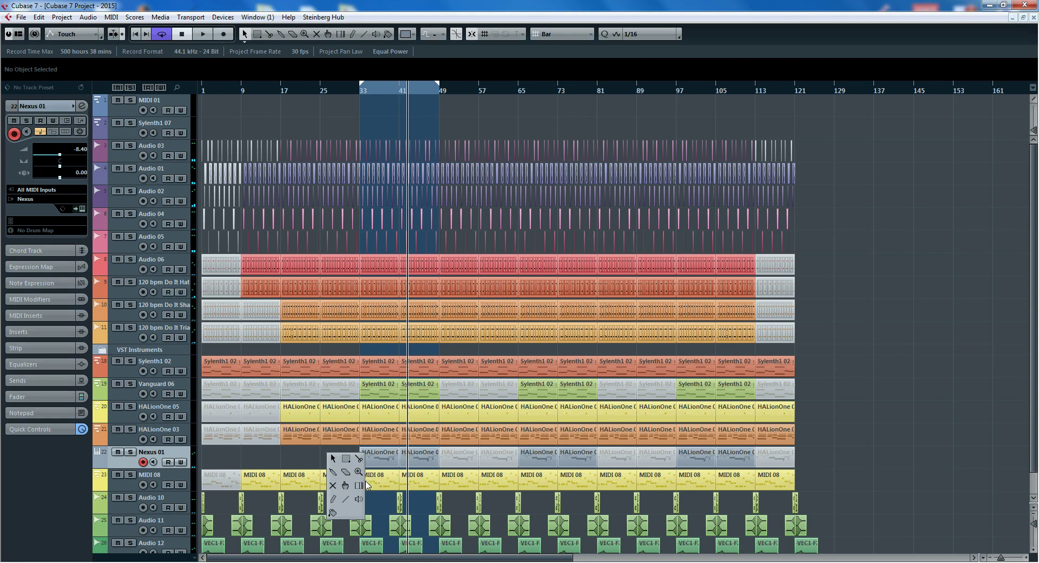
click(333, 472)
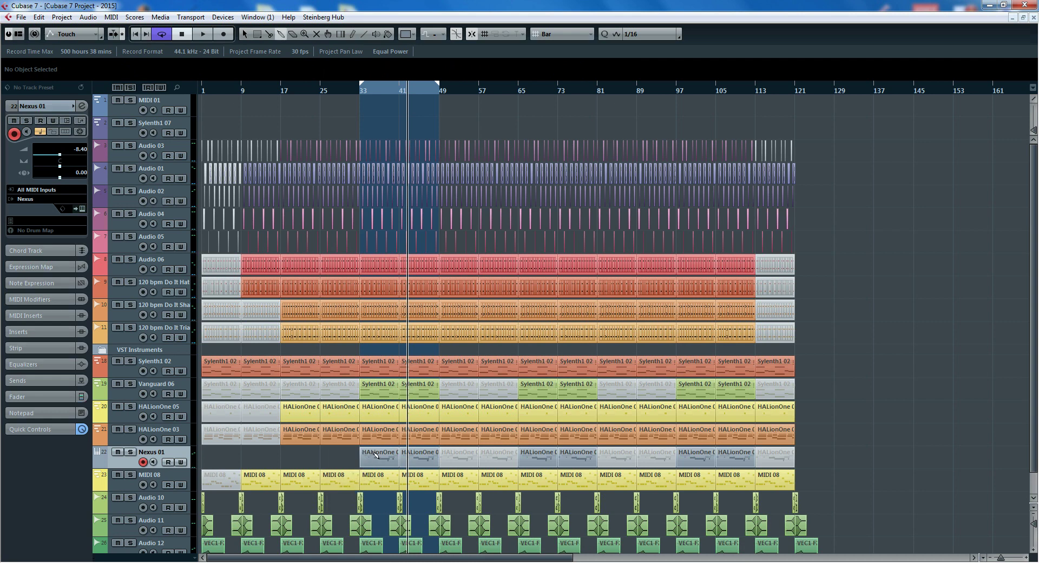
click(375, 453)
right_click(330, 451)
click(333, 454)
Extend the last C5 note of bar 40 to bar 41 and draw a C5 note from 41.1.1 to 41.3.1 in the joined part
double_click(400, 466)
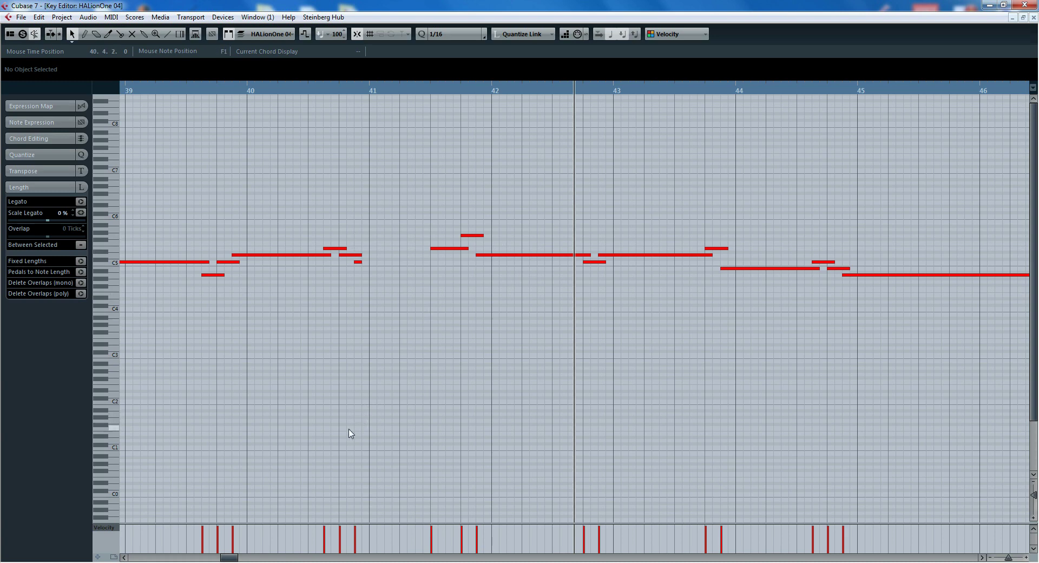
key(g)
key(g)
key(g)
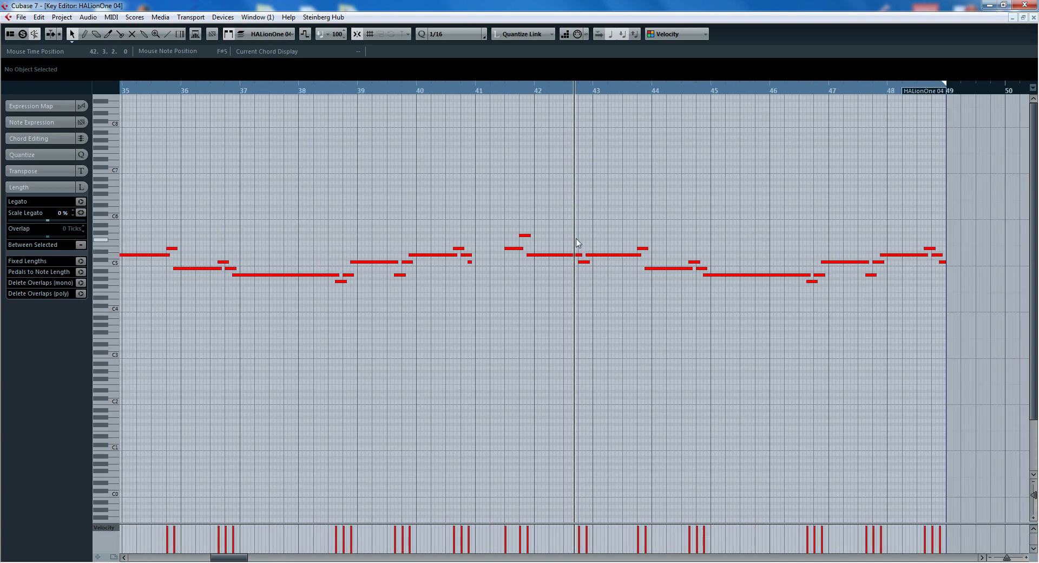
key(g)
key(g)
key(g)
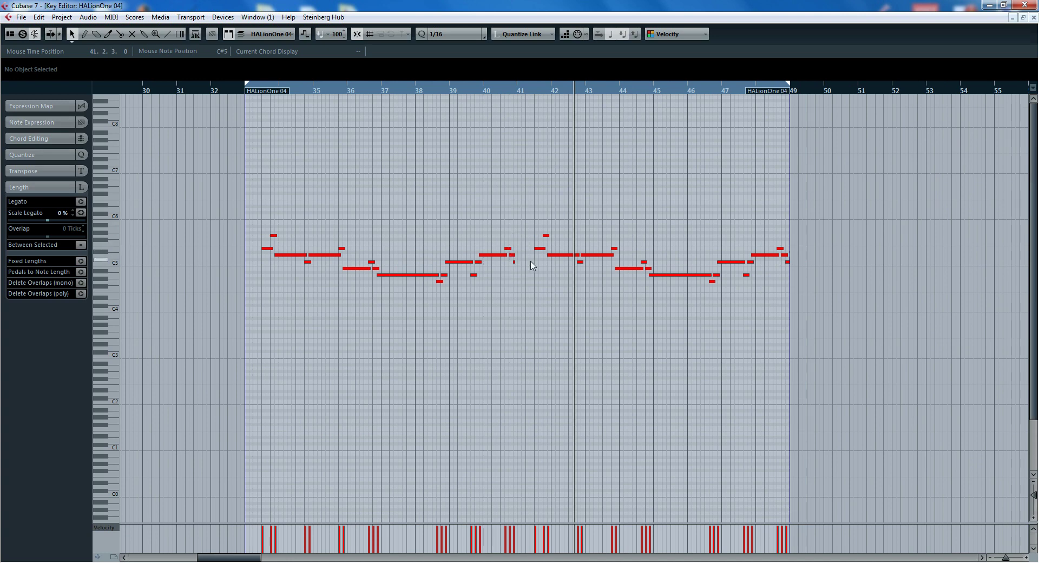
key(h)
key(h)
key(h)
key(h)
key(h)
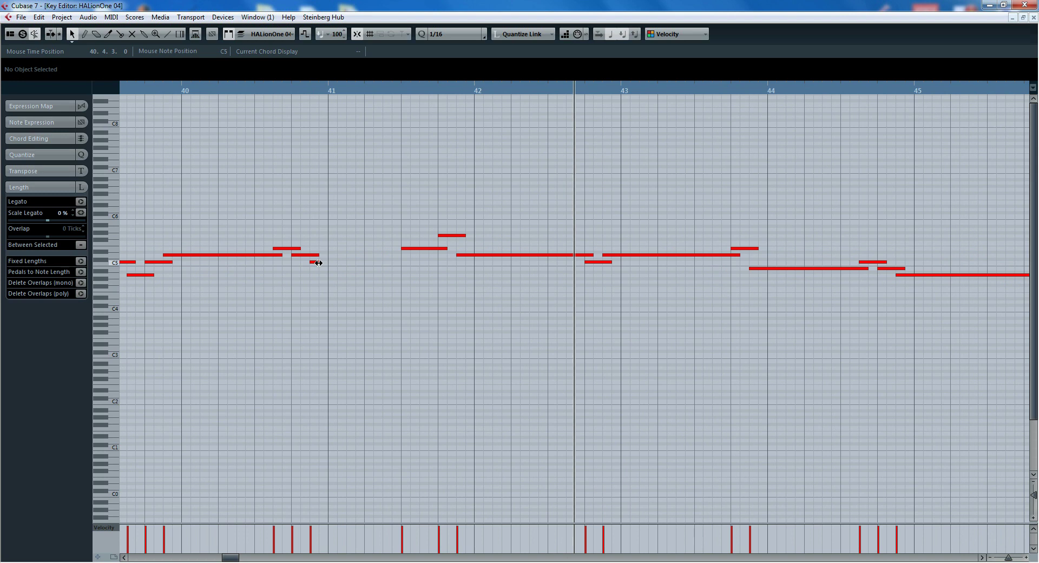
drag(318, 263, 402, 256)
right_click(359, 265)
click(368, 265)
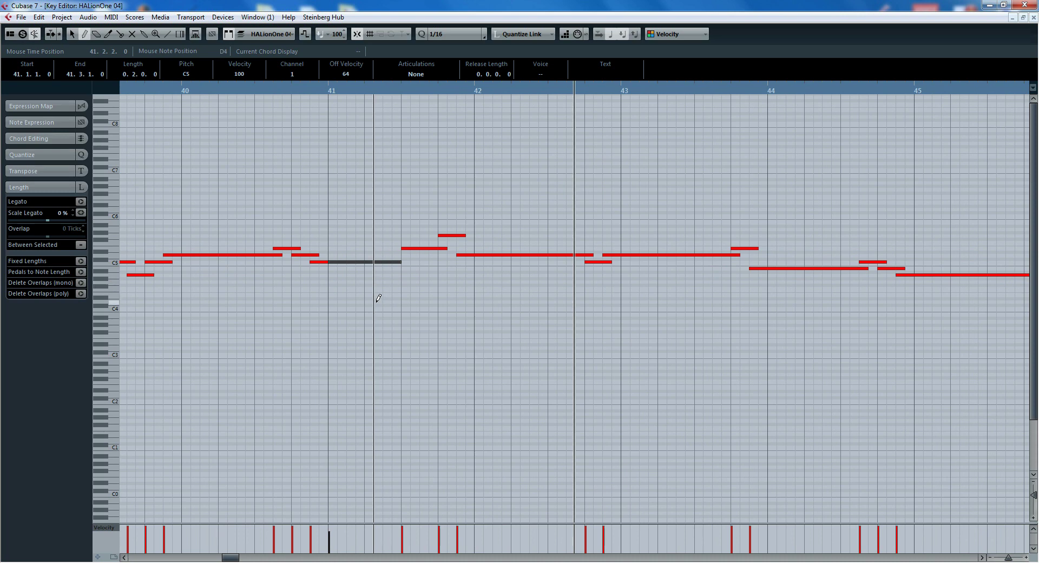
Raise the new C5 note's velocity to 127, play the part from bar 33, and close the Key Editor
key(g)
key(g)
key(g)
key(g)
key(g)
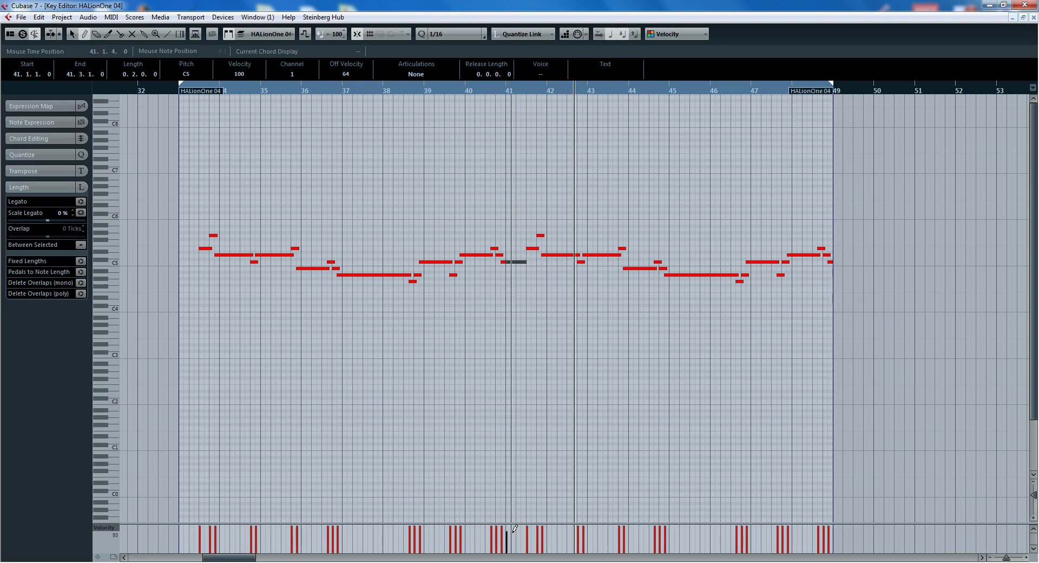
drag(507, 536, 511, 491)
key(KP_1)
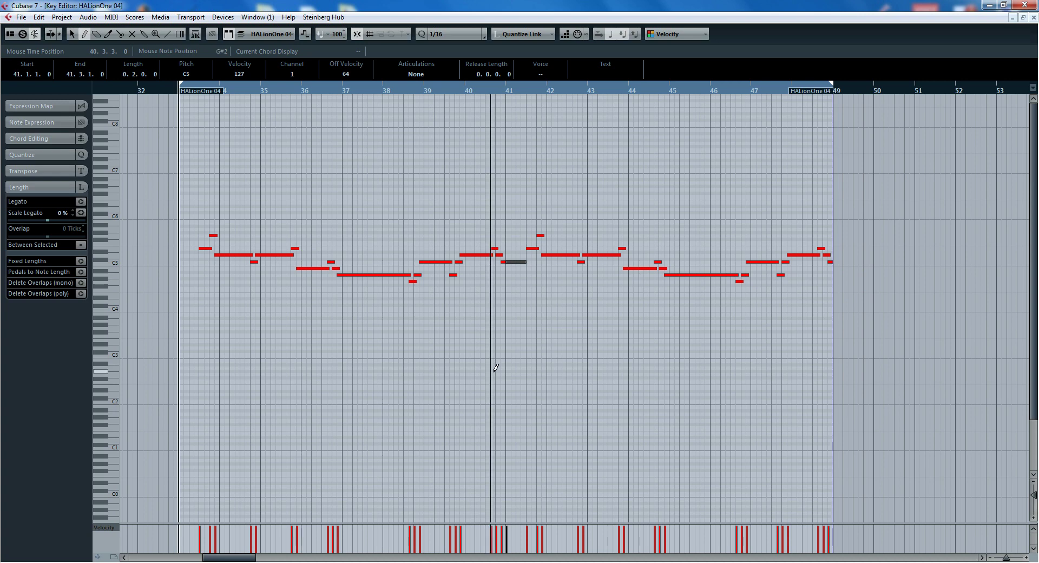
key(space)
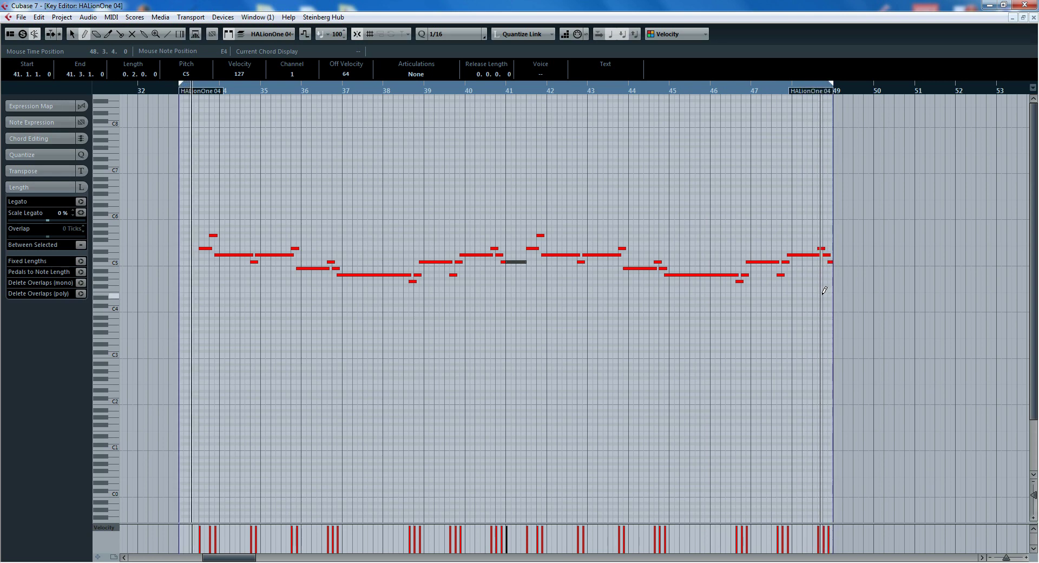
key(Return)
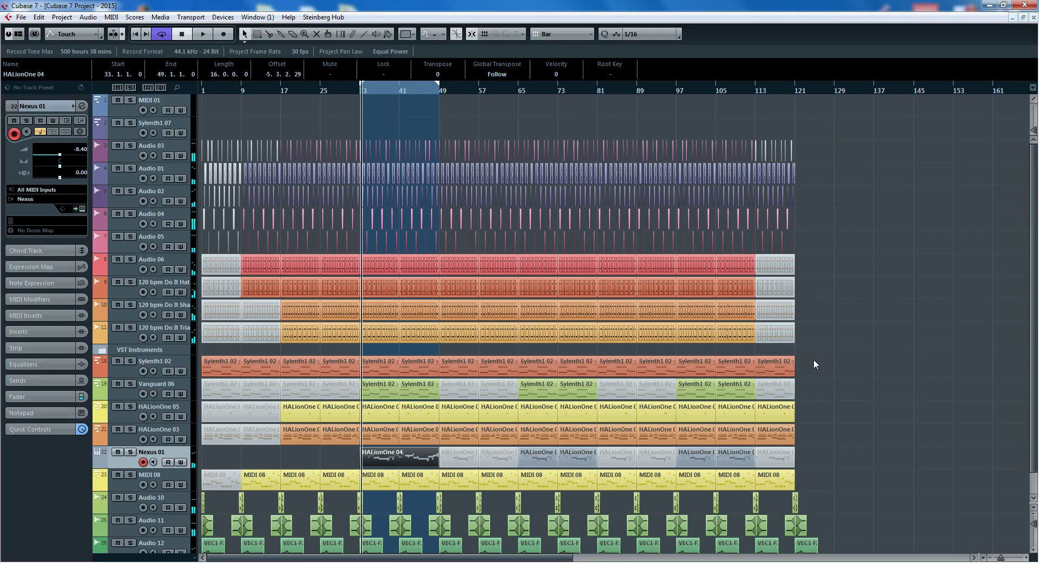
Delete the last three short notes in bar 48 of the joined Nexus 01 part and close the Key Editor
double_click(431, 463)
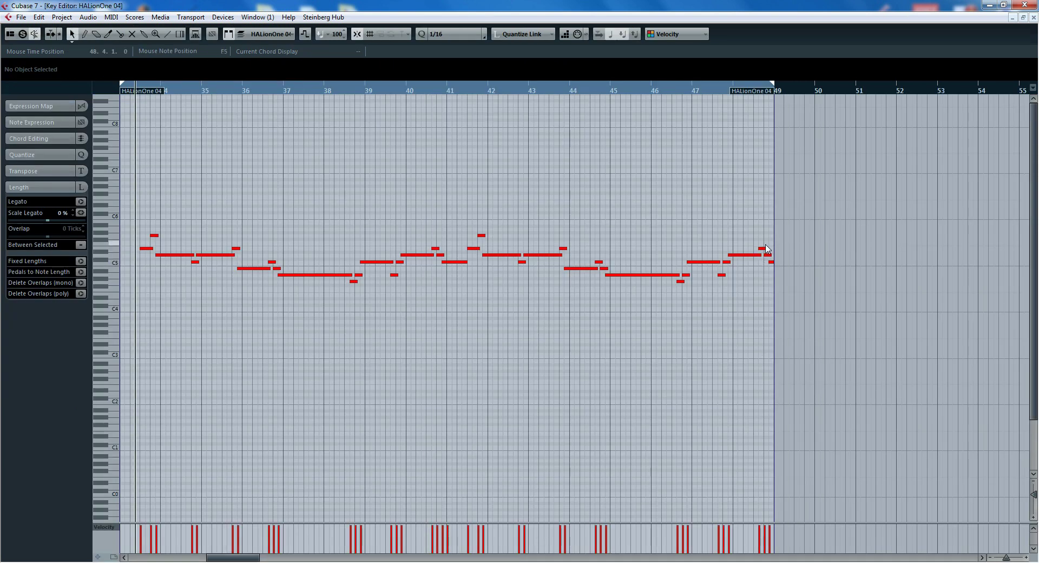
drag(767, 252, 780, 291)
key(Delete)
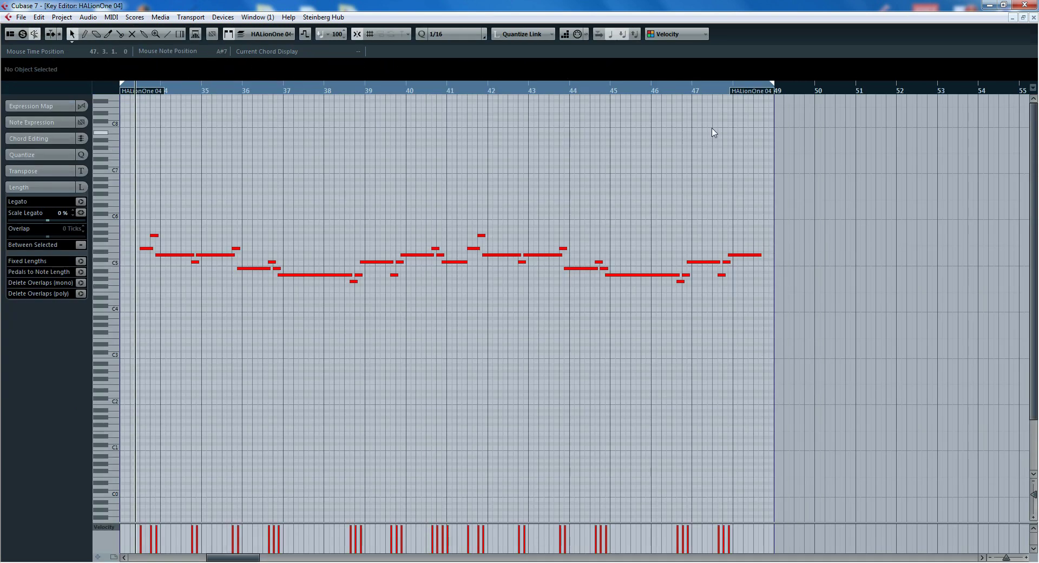
key(Return)
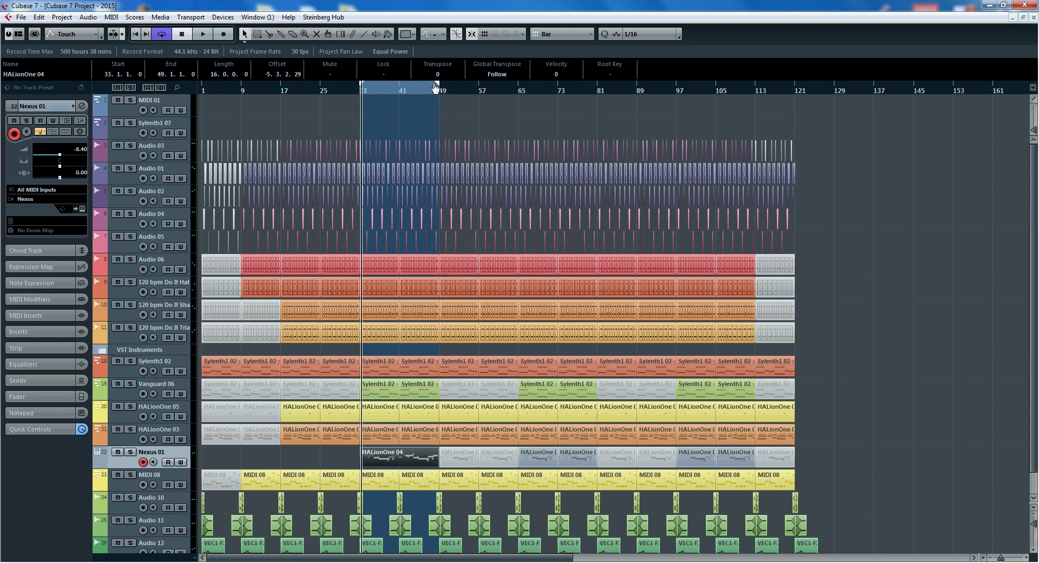
Extend the cycle range's end to bar 54 and play the project from about bar 45
drag(443, 88, 463, 88)
click(418, 89)
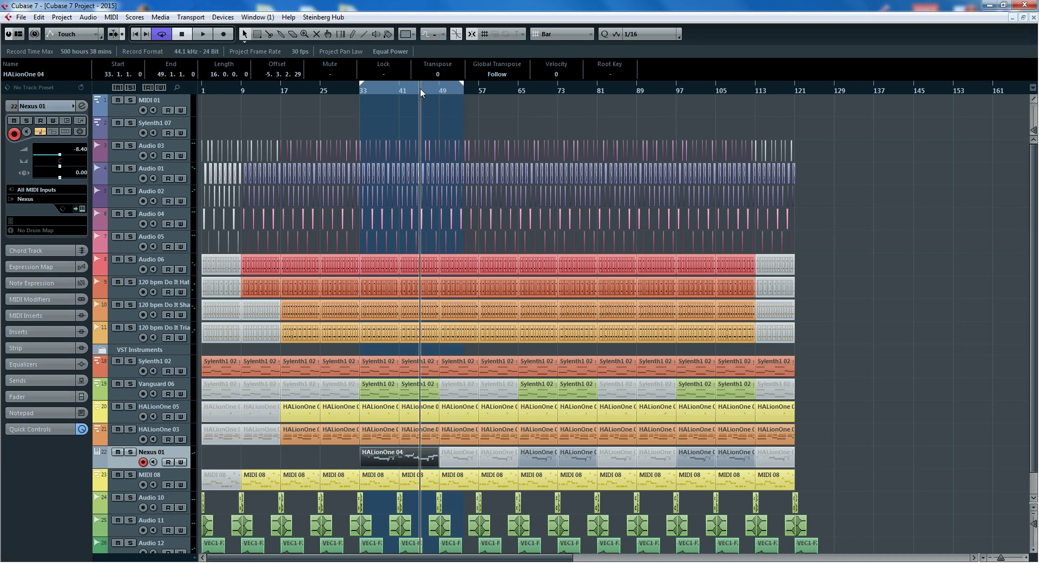
key(space)
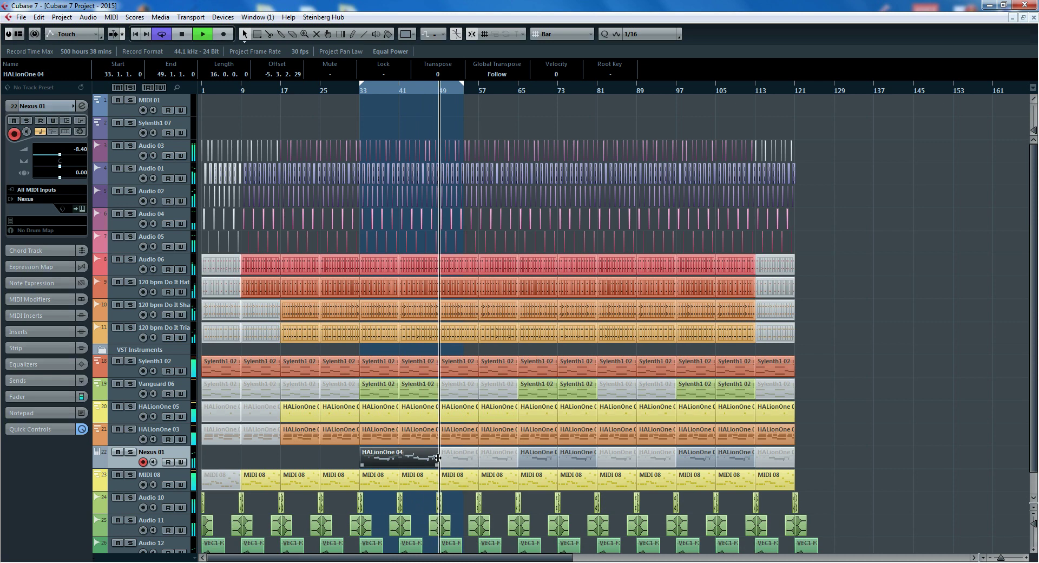
Listen to the end of the joined Nexus 01 part in the Key Editor from bar 46, close it, and stop playback
click(332, 456)
double_click(423, 455)
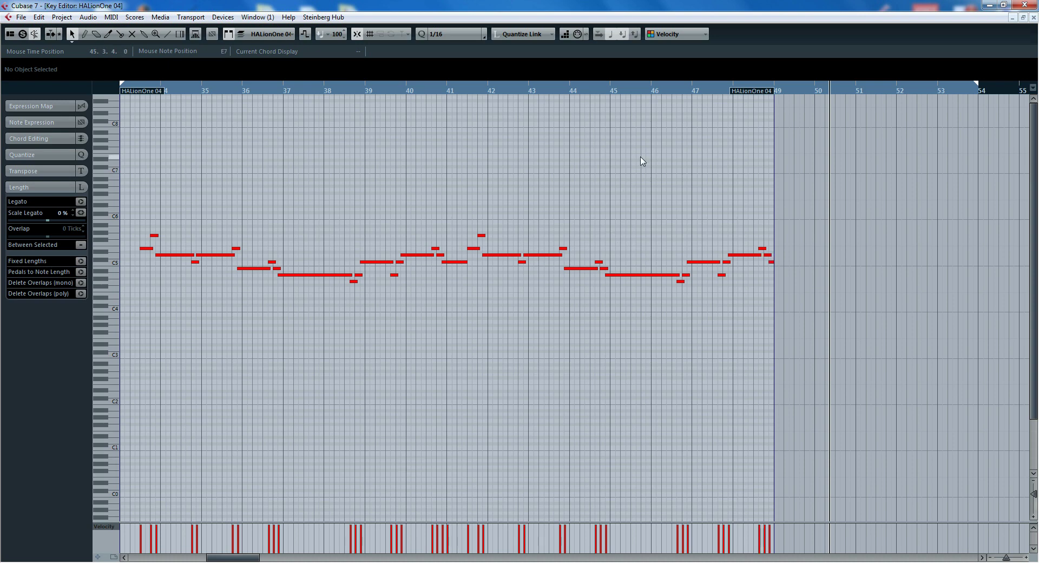
click(655, 93)
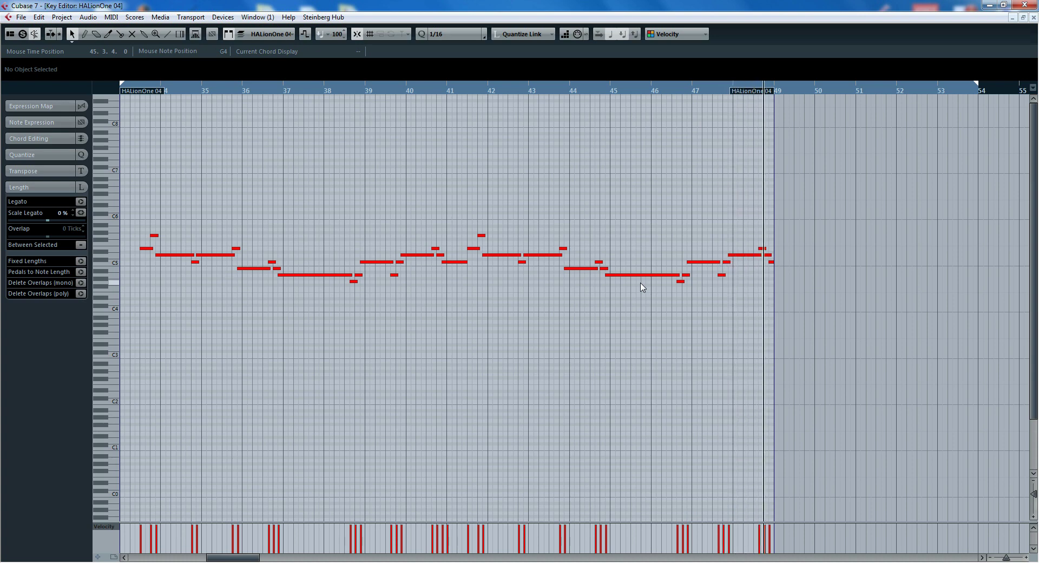
key(Return)
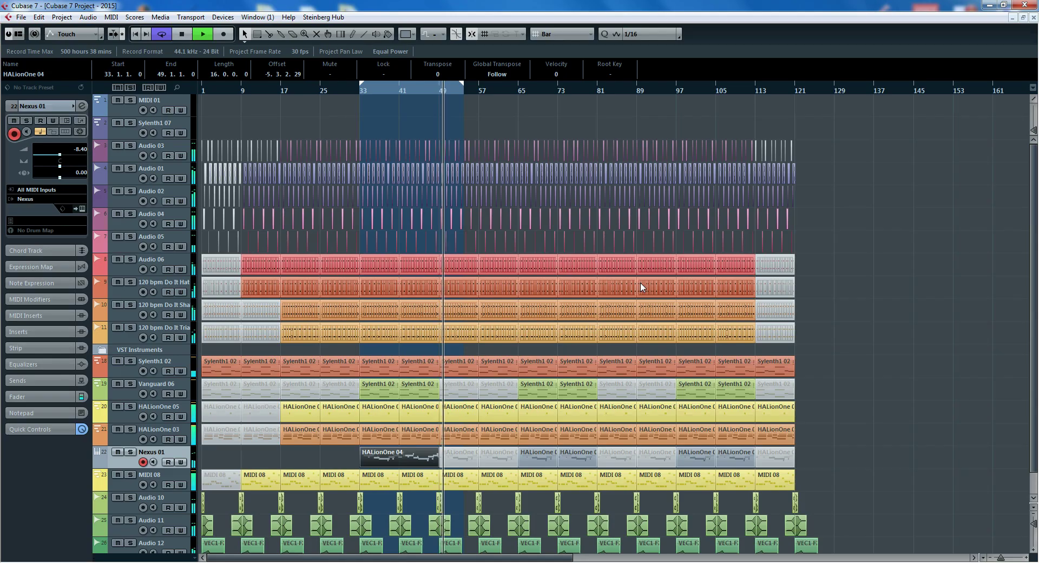
key(space)
Delete all the old Nexus 01 parts after bar 49, including the muted ones
click(464, 462)
drag(469, 458, 660, 456)
click(830, 453)
key(Delete)
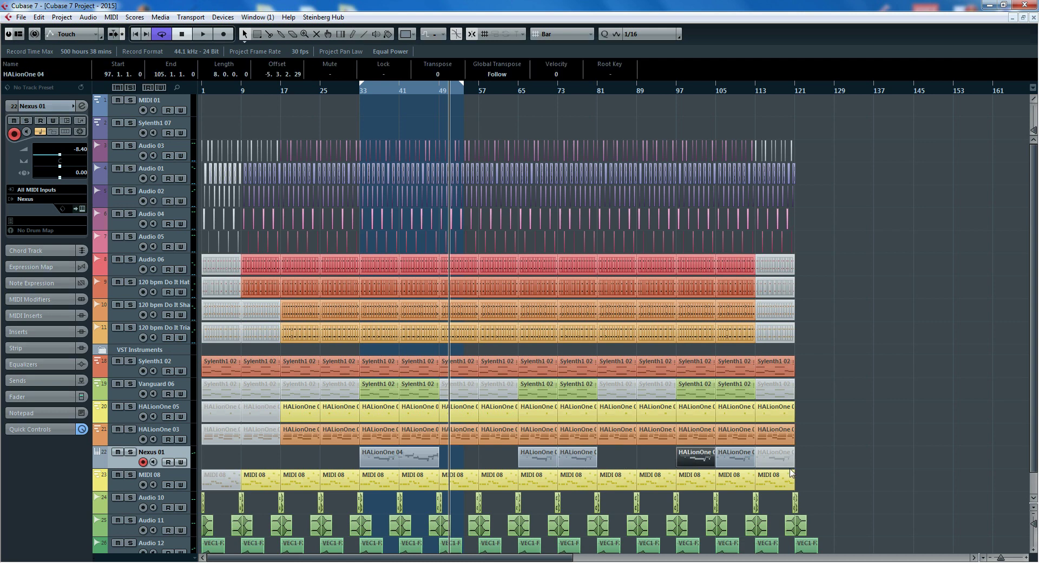
click(786, 462)
key(Delete)
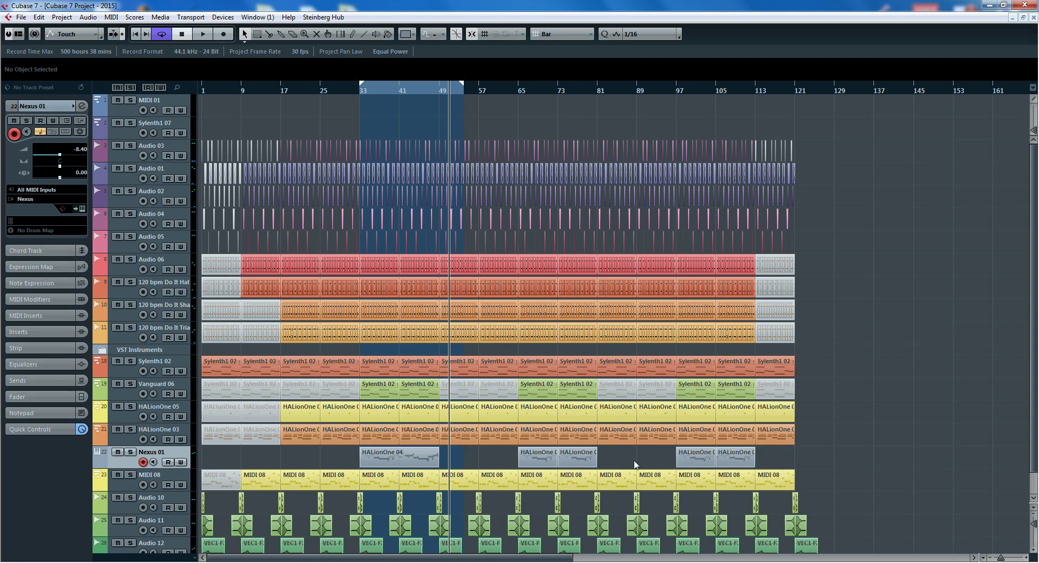
drag(783, 470, 488, 449)
key(Delete)
Copy the 16-bar Nexus 01 part from bar 33 to bars 65 and 97
click(388, 460)
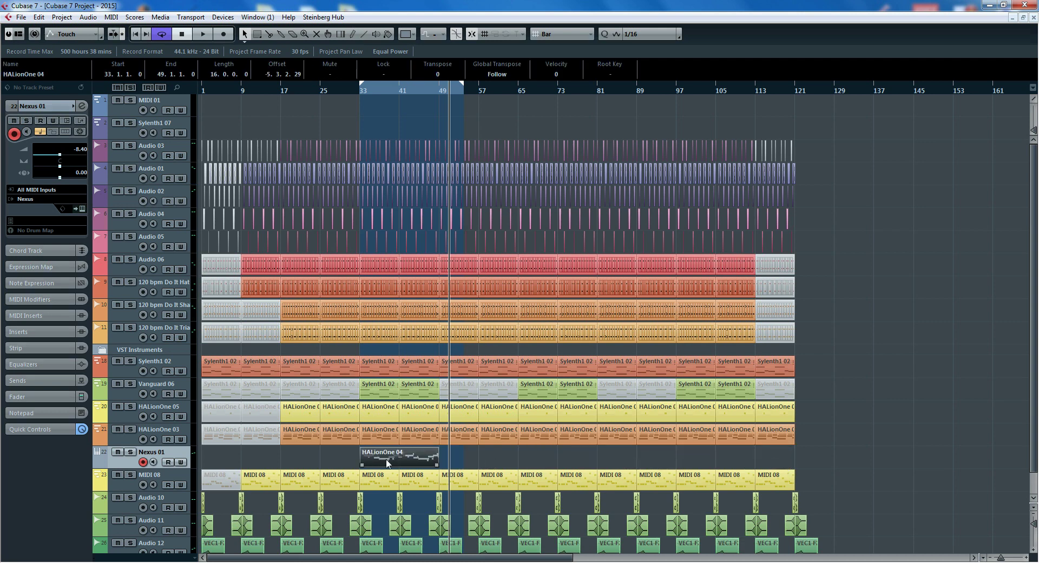
drag(376, 455, 690, 467)
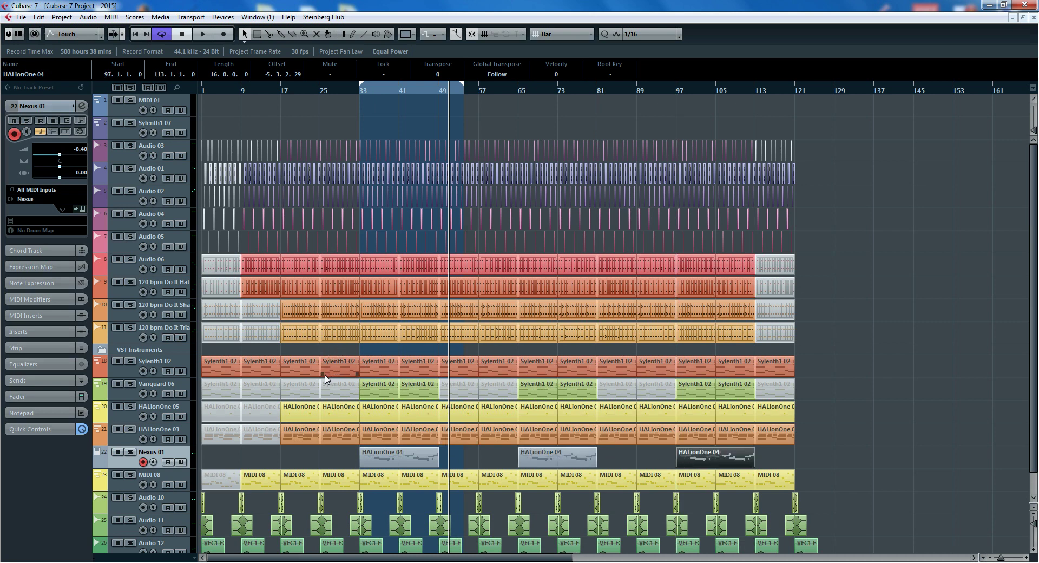
Listen to the MIDI 08 track in solo, and take it out of solo
key(h)
key(h)
scroll(322, 387, down, 1)
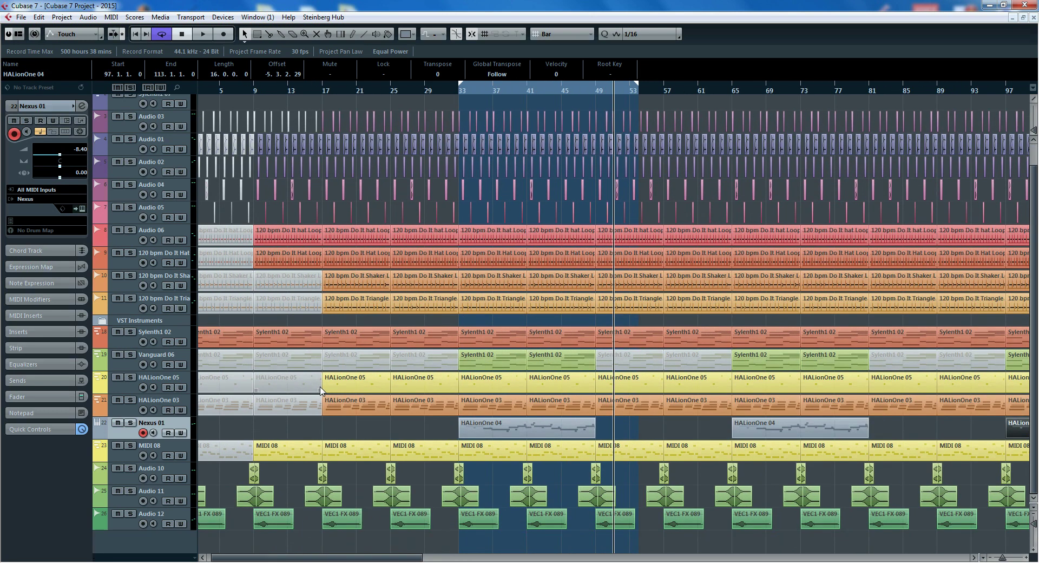
click(133, 448)
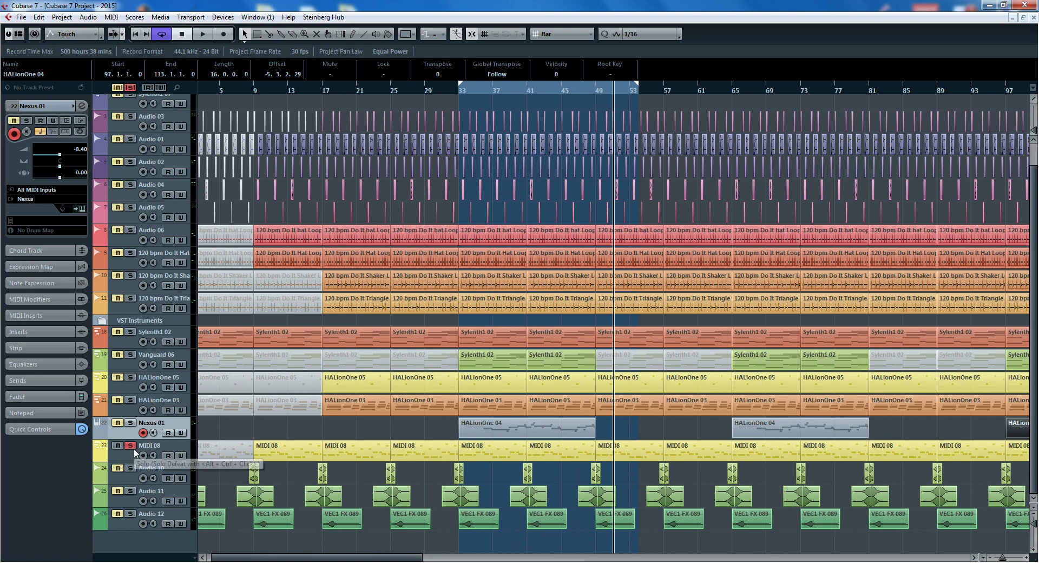
click(129, 453)
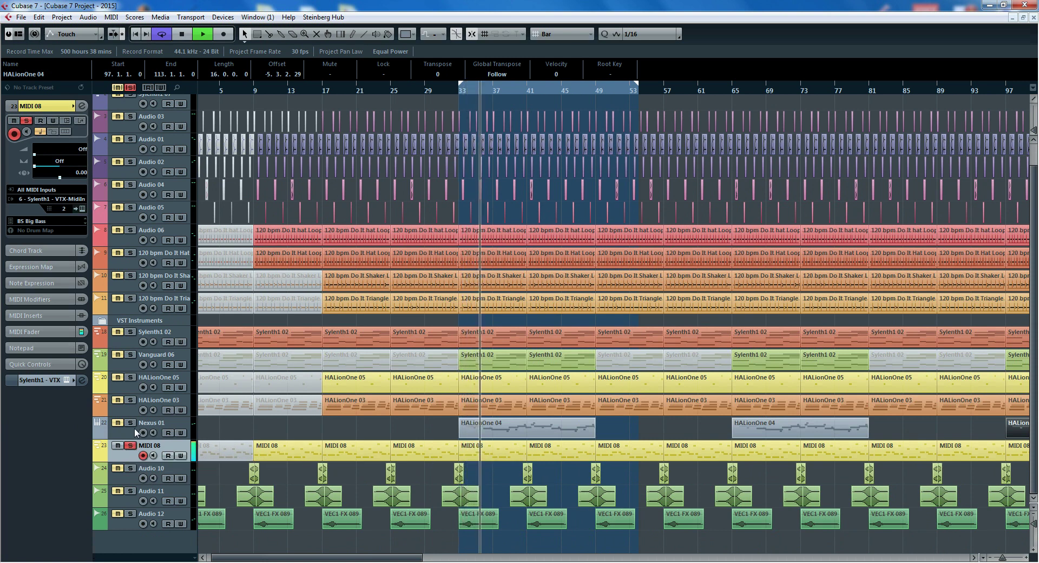
click(130, 445)
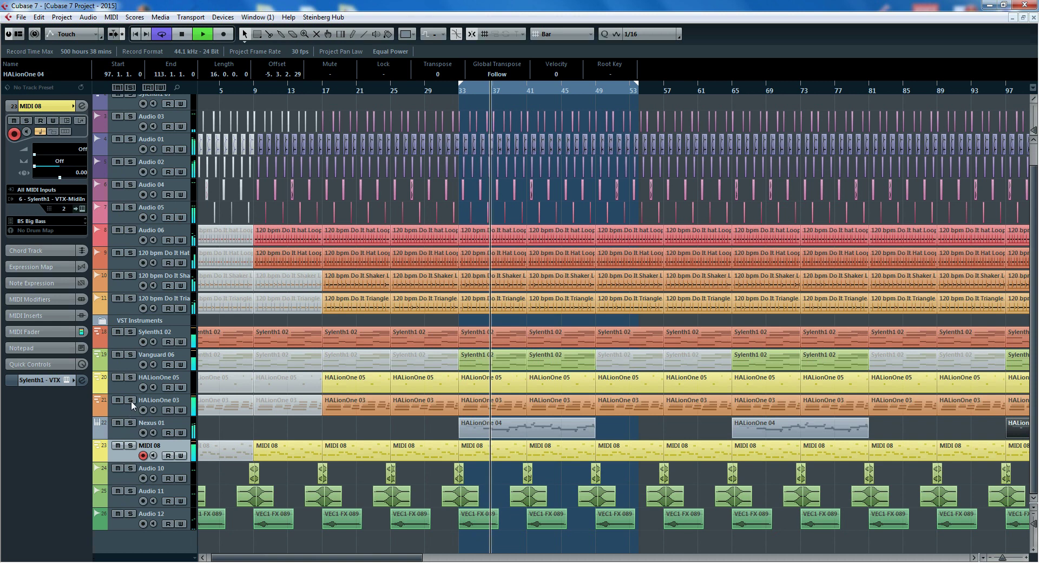
Solo the HALionOne 03 track, examine the notes of its bar 33 part in the Key Editor, and stop playback
click(130, 400)
click(479, 409)
double_click(479, 409)
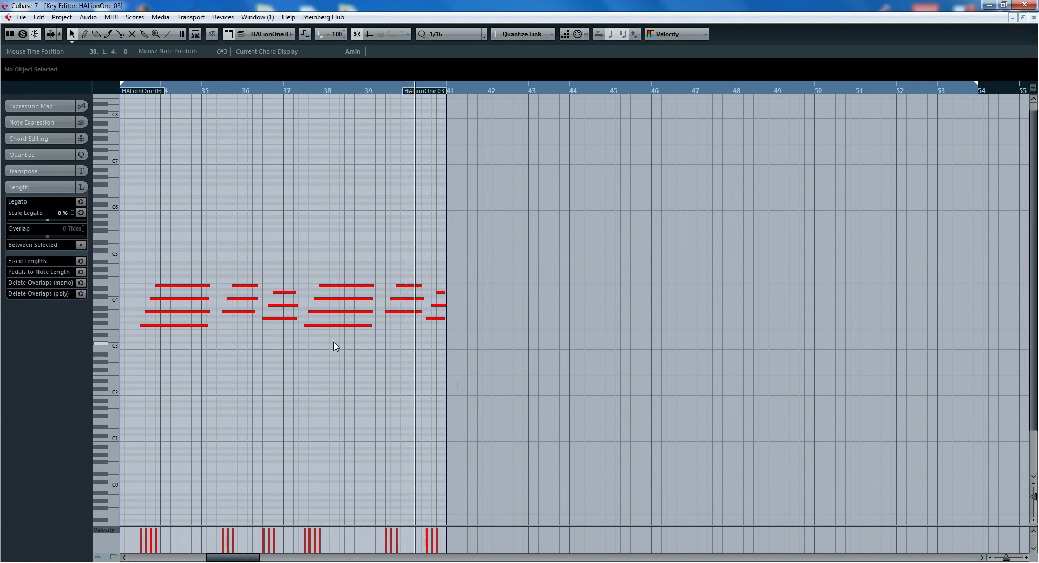
key(Escape)
key(space)
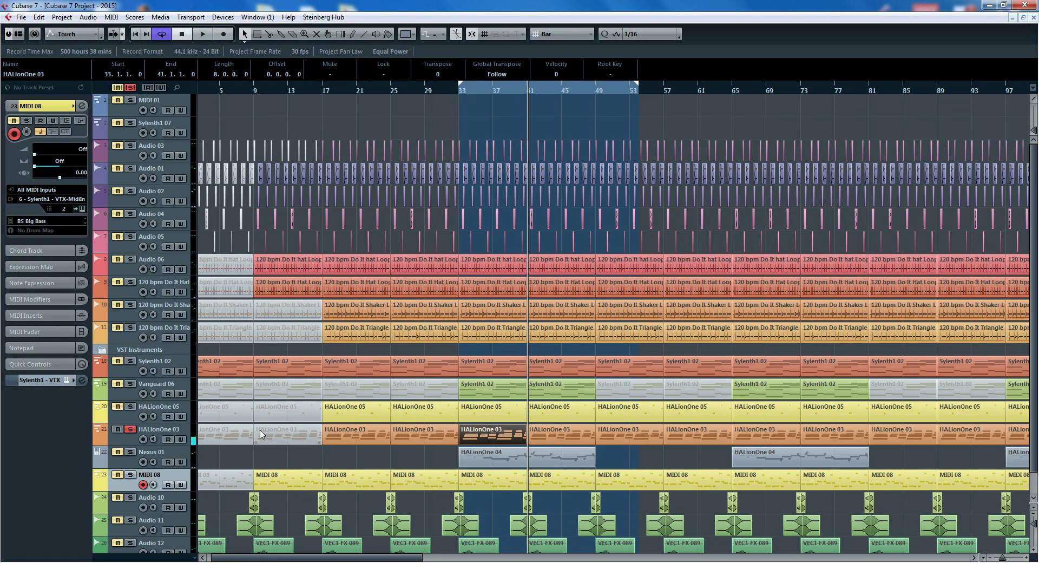
Check the instrument assigned to the HALionOne 03 track in the VST Instruments rack
click(183, 434)
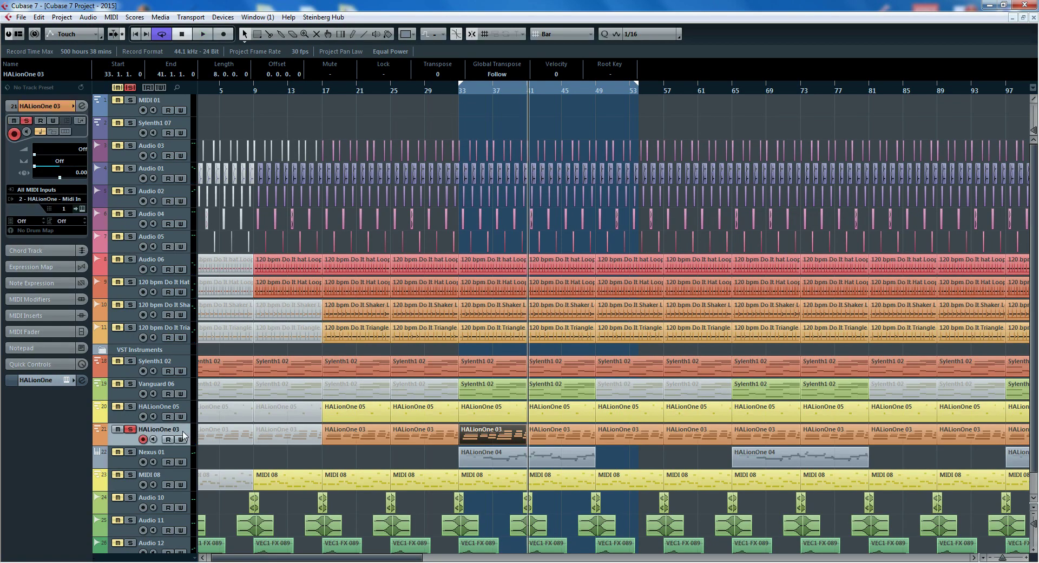
key(F11)
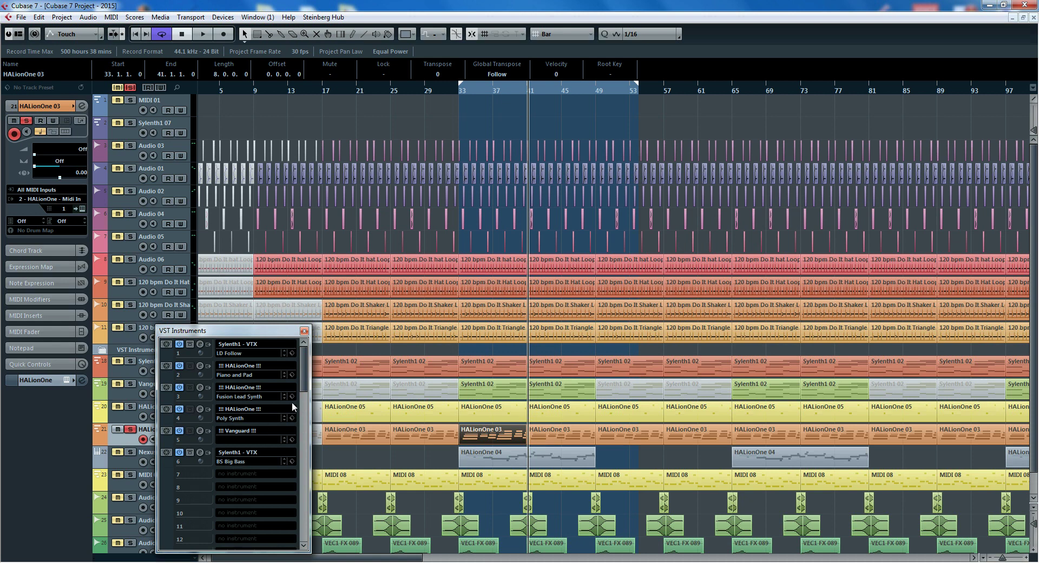
click(305, 331)
Add one instrument track with the Spire synth below HALionOne 03, and close the synth's window
scroll(190, 435, down, 1)
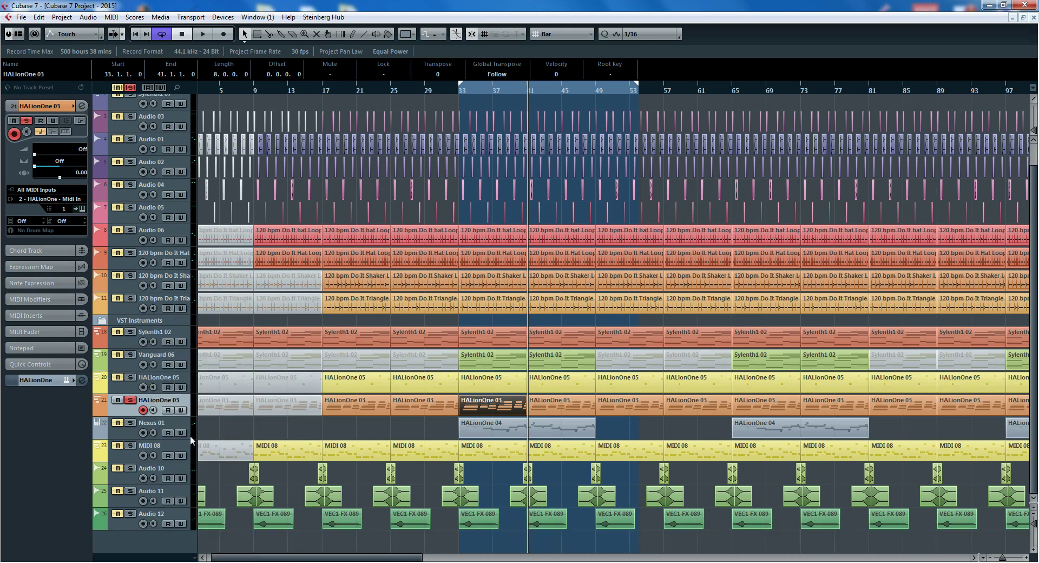
right_click(152, 537)
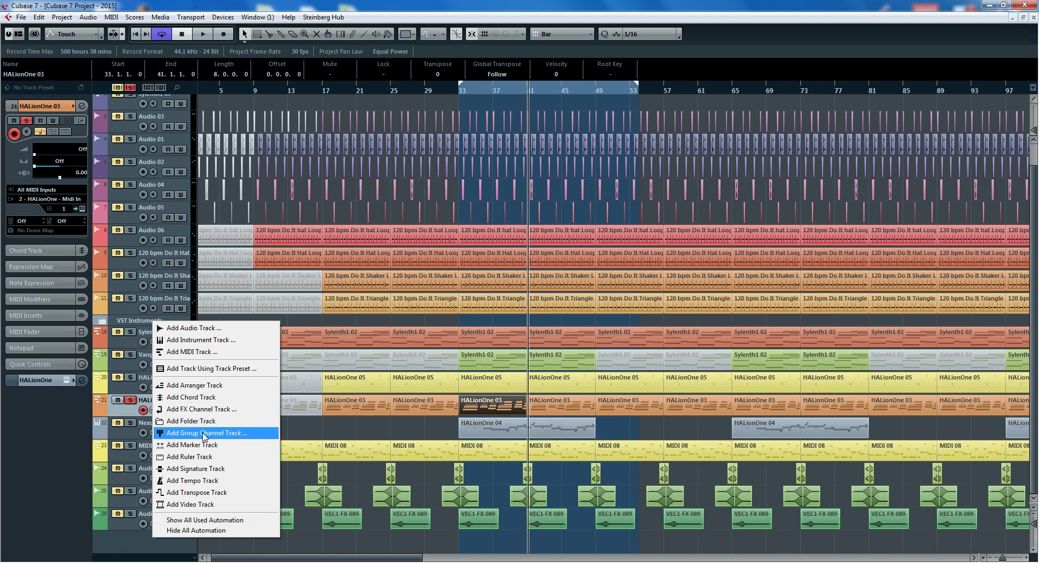
click(200, 339)
click(506, 304)
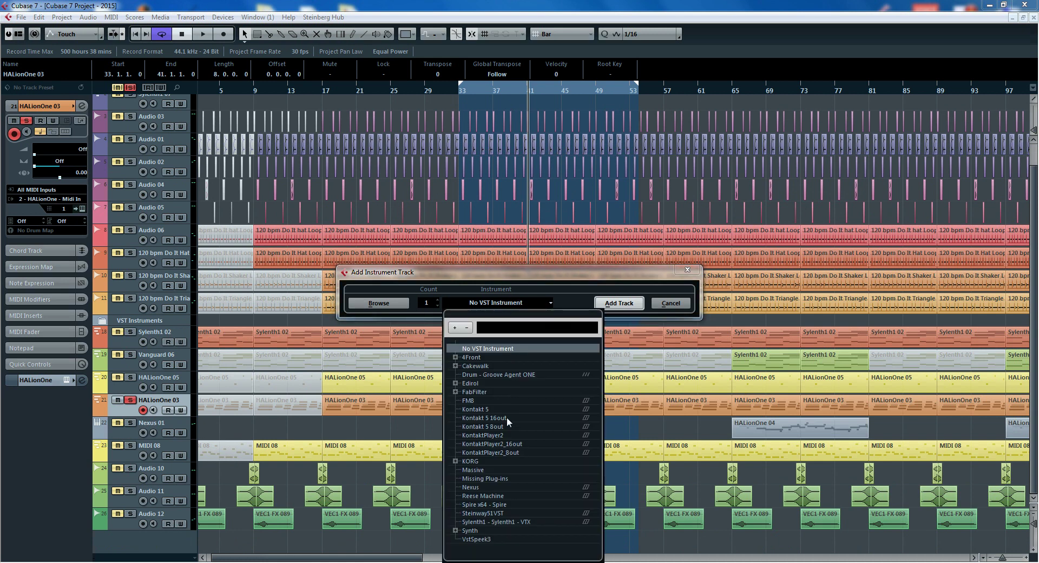
click(483, 505)
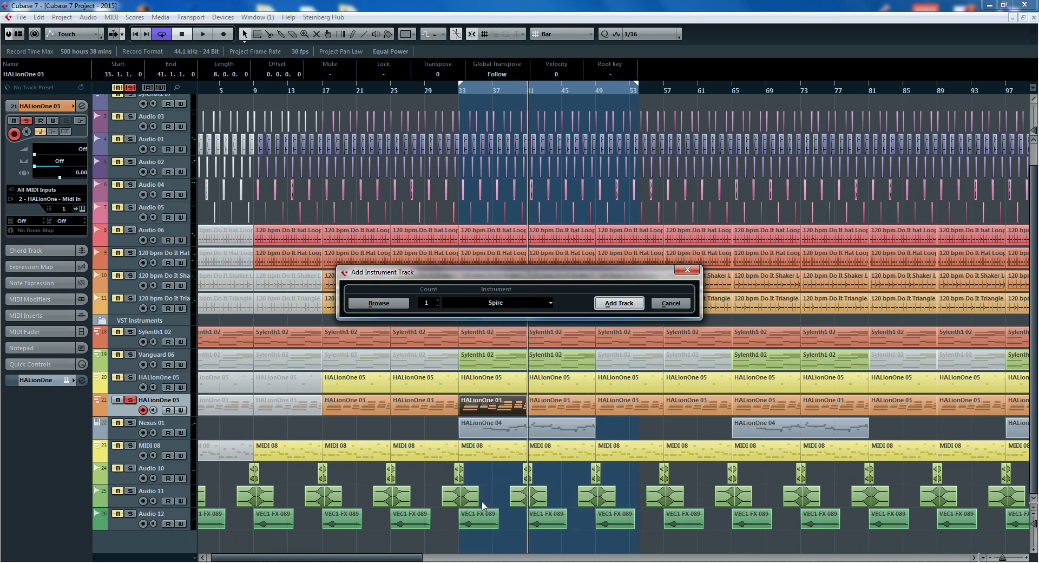
click(619, 303)
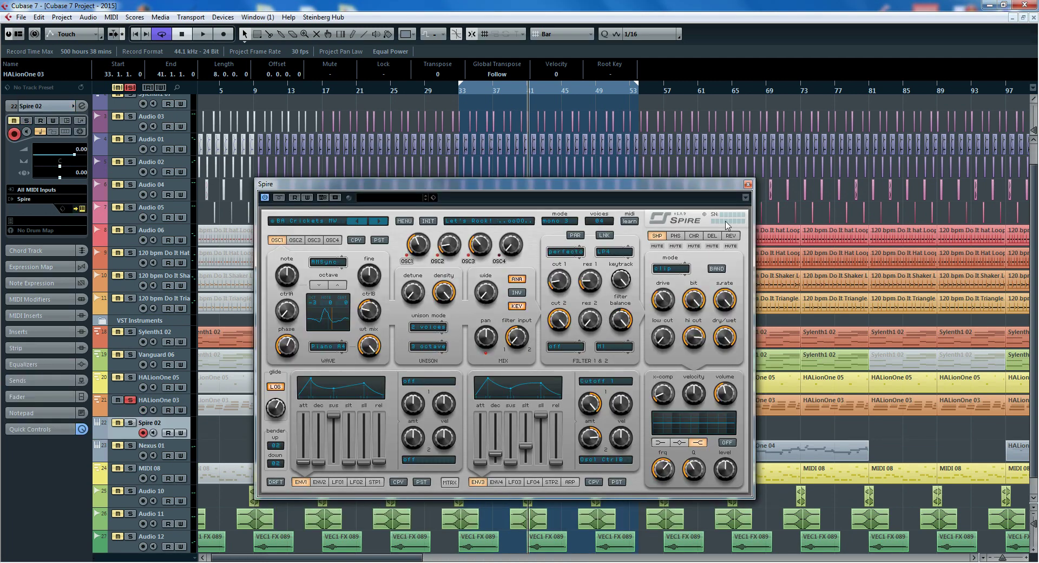
click(747, 185)
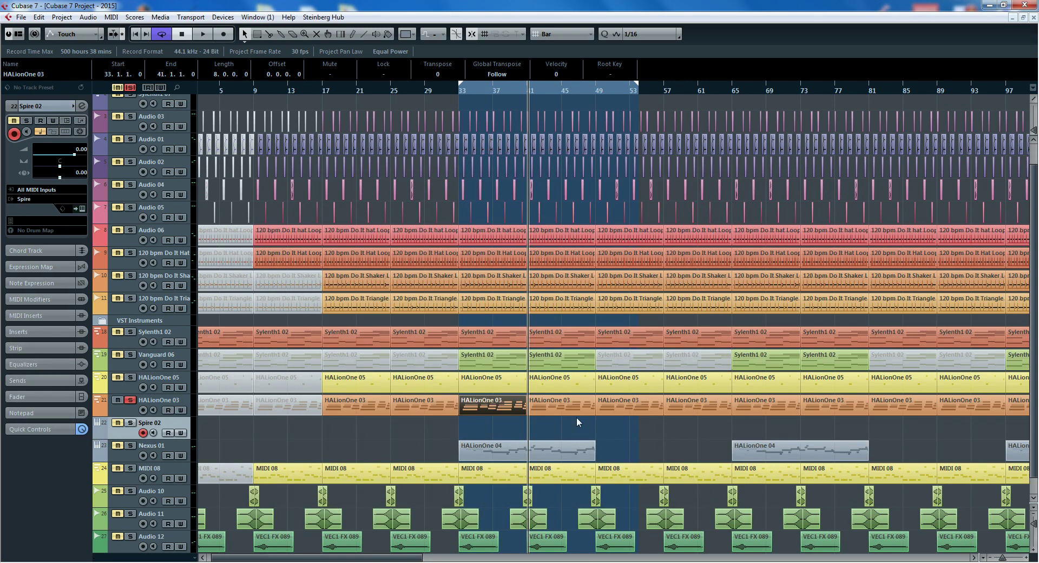
Move all HALionOne 03 parts to the Spire 02 track at the same bar positions, and solo Spire 02 from bar 33
key(g)
key(g)
key(g)
key(g)
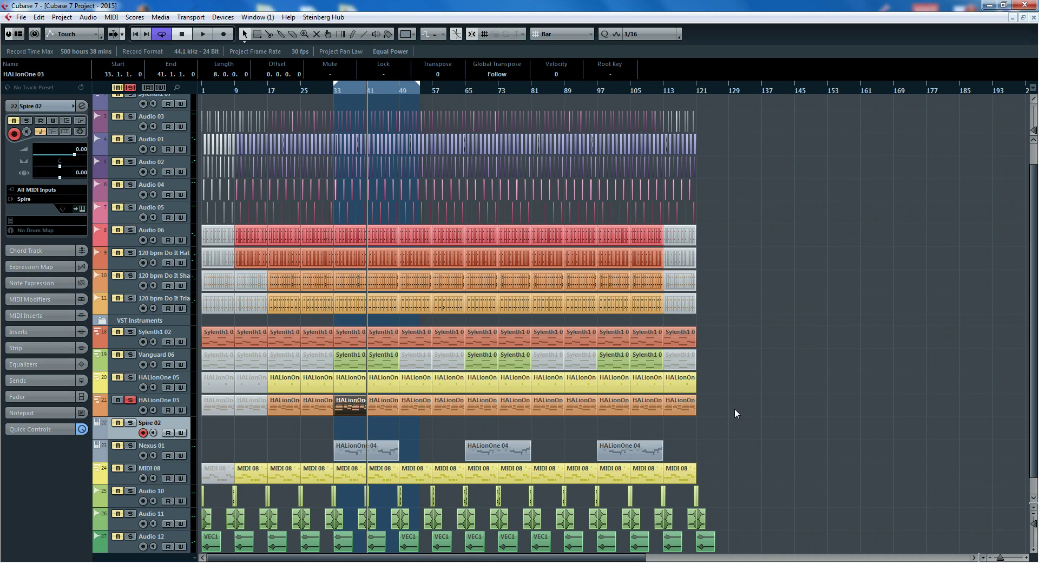
drag(735, 407, 207, 432)
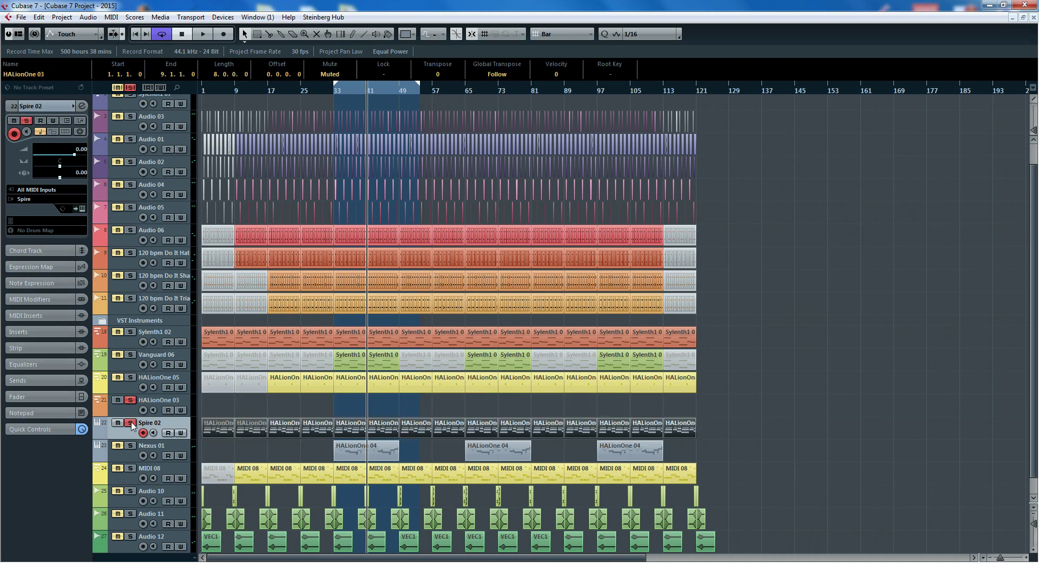
key(KP_1)
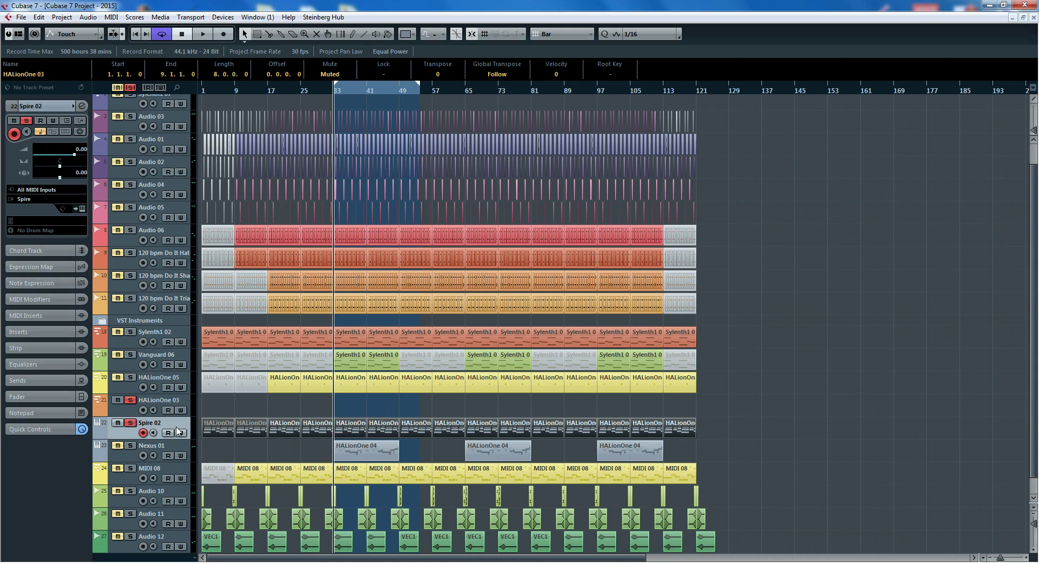
Remove the emptied HALionOne 03 track from the project, and deselect the parts on Spire 02
click(185, 405)
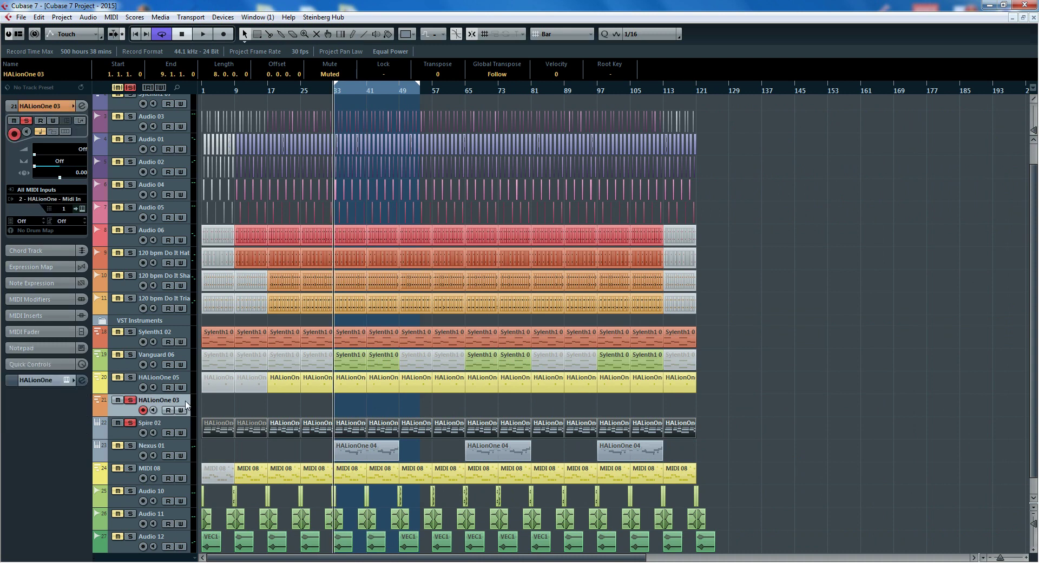
right_click(186, 404)
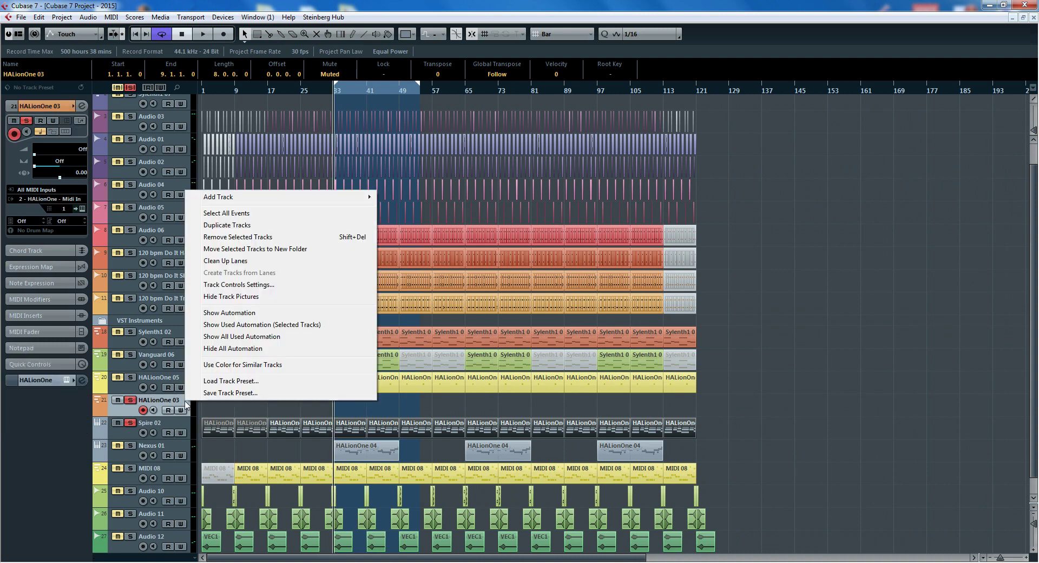
click(264, 238)
click(185, 404)
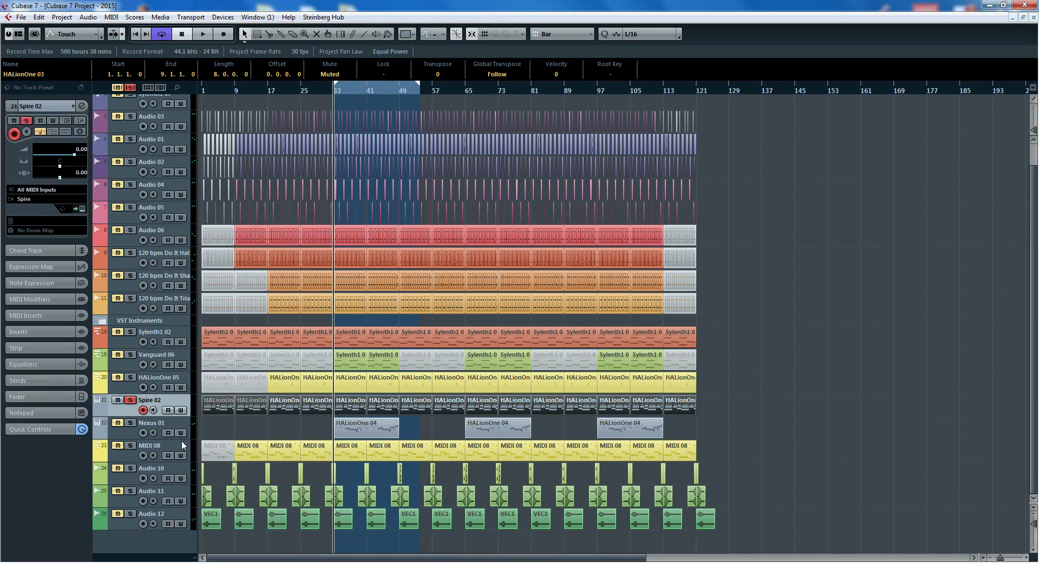
right_click(162, 546)
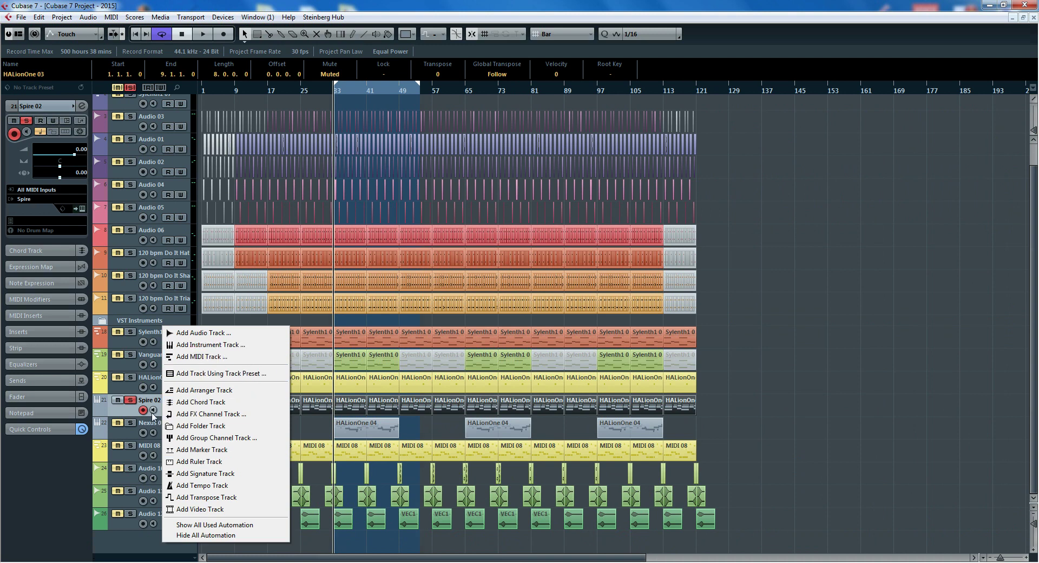
click(124, 414)
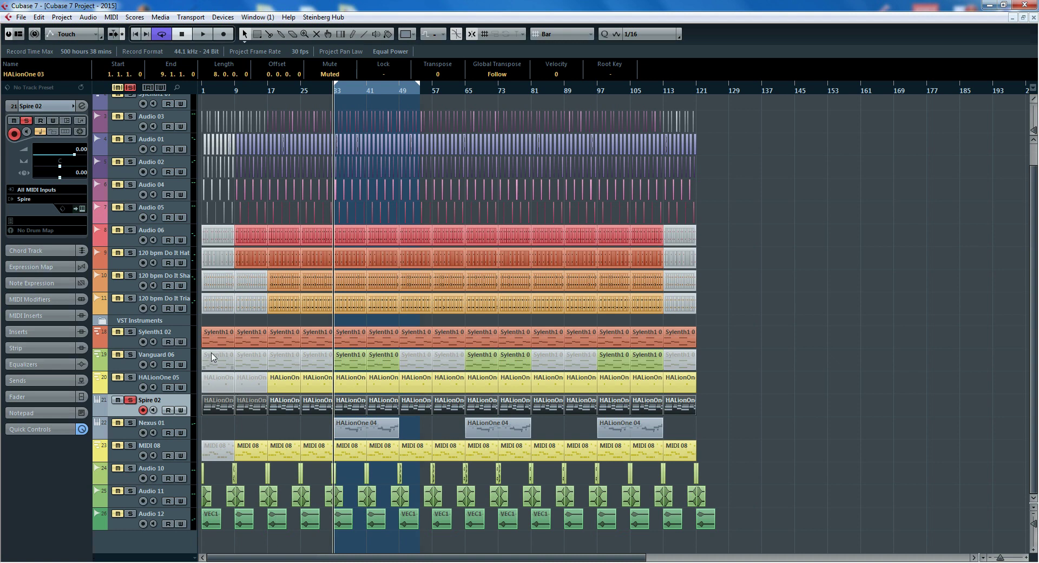
click(296, 425)
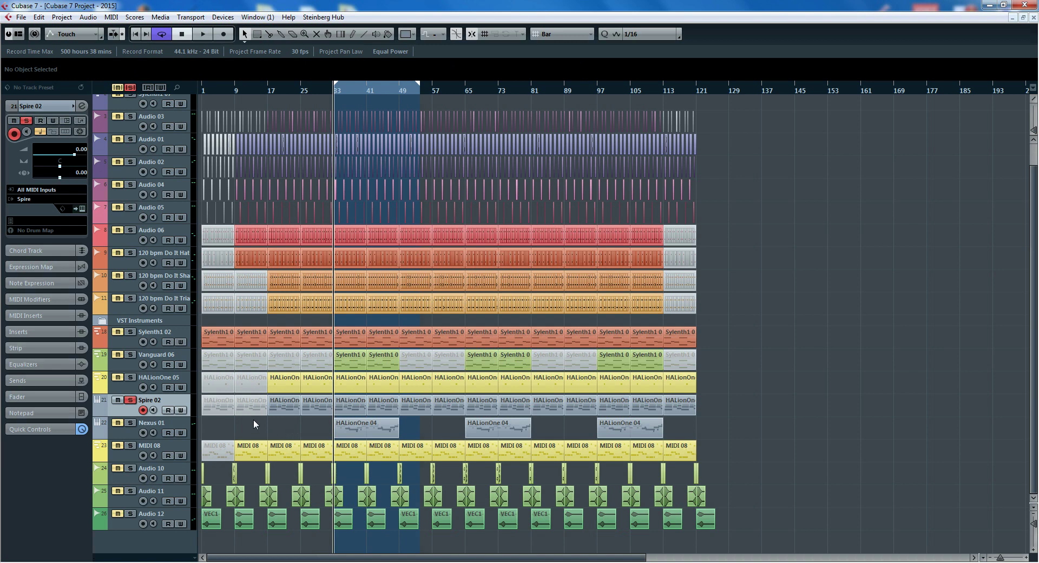